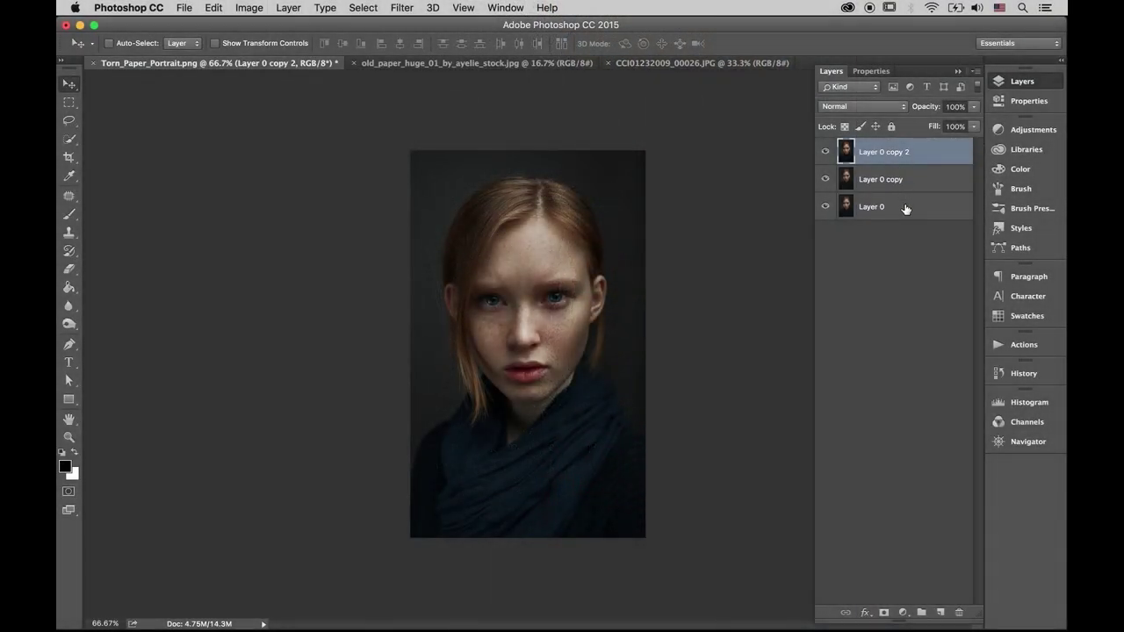
# Step: Add a new layer above Layer 0 and fill it black with the Paint Bucket
pyautogui.click(906, 208)
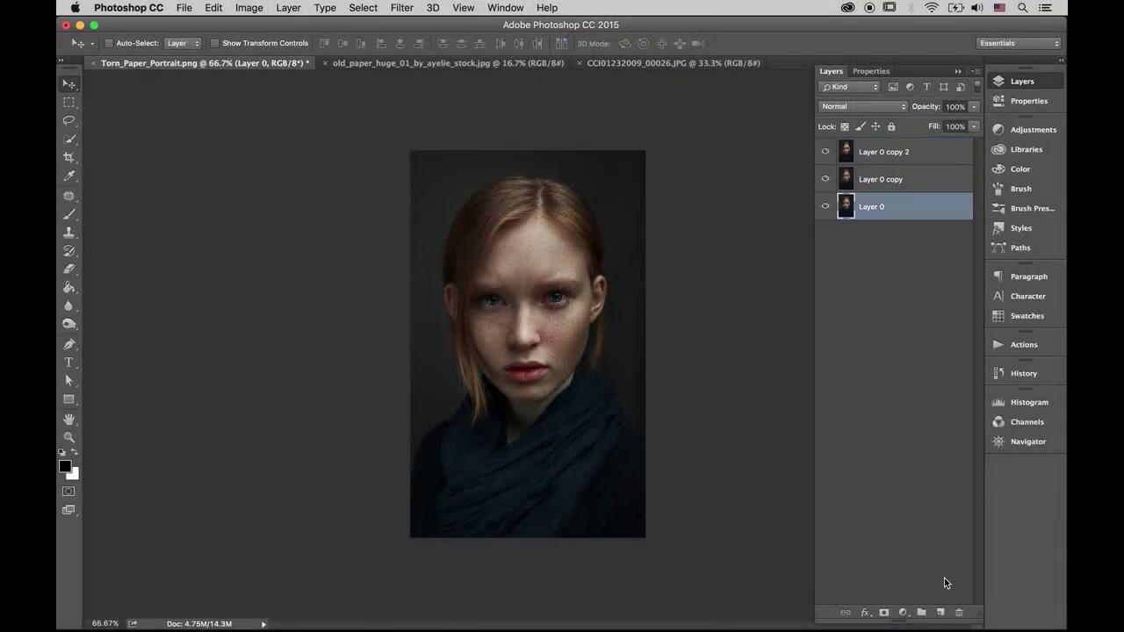
pyautogui.click(939, 612)
pyautogui.click(68, 287)
pyautogui.click(66, 84)
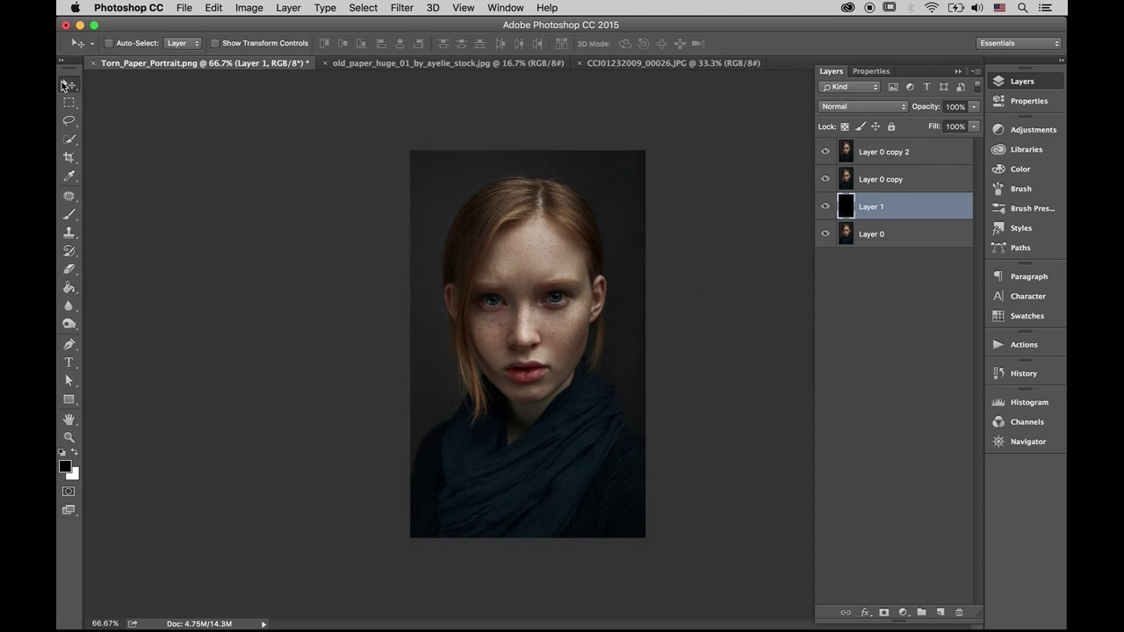
pyautogui.click(882, 155)
# Step: In the paper scan, delete the white beside the torn edge and drag the paper into the portrait
pyautogui.click(694, 63)
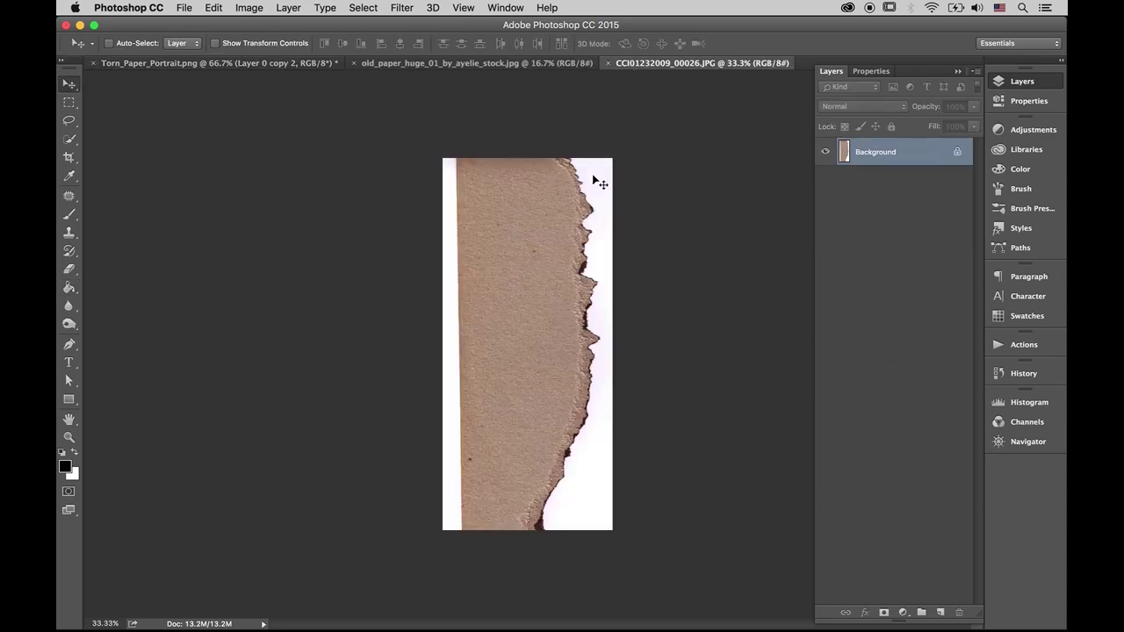
pyautogui.click(70, 137)
pyautogui.hotkey('ctrl', 'j')
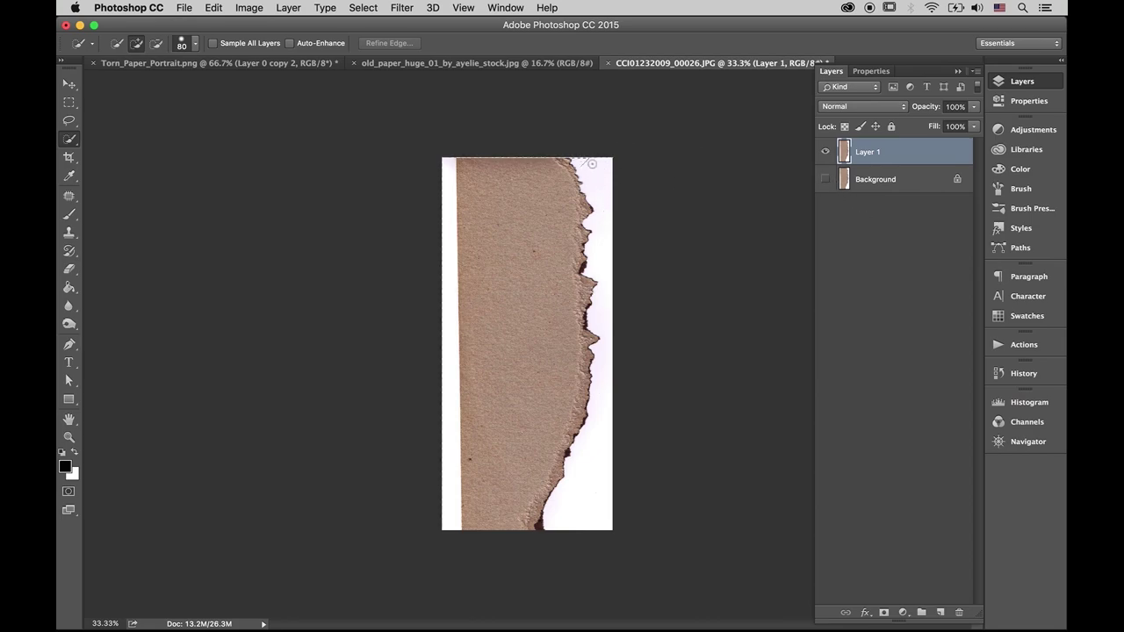
pyautogui.moveTo(601, 240); pyautogui.dragTo(598, 446)
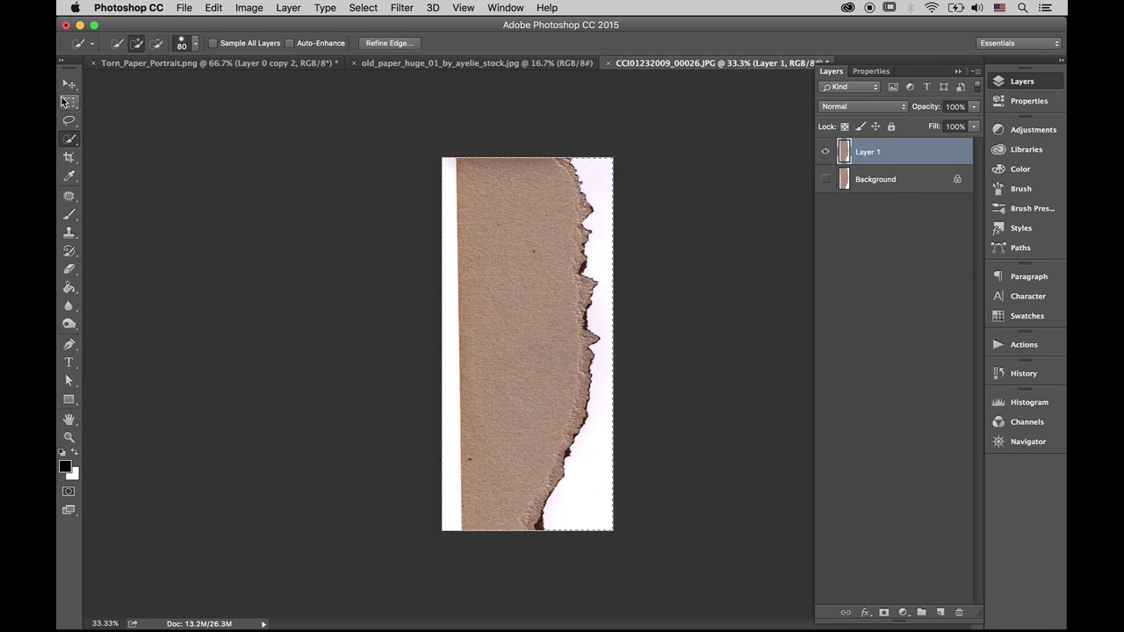
pyautogui.press('BackSpace')
pyautogui.press('v')
pyautogui.moveTo(552, 226); pyautogui.dragTo(555, 314)
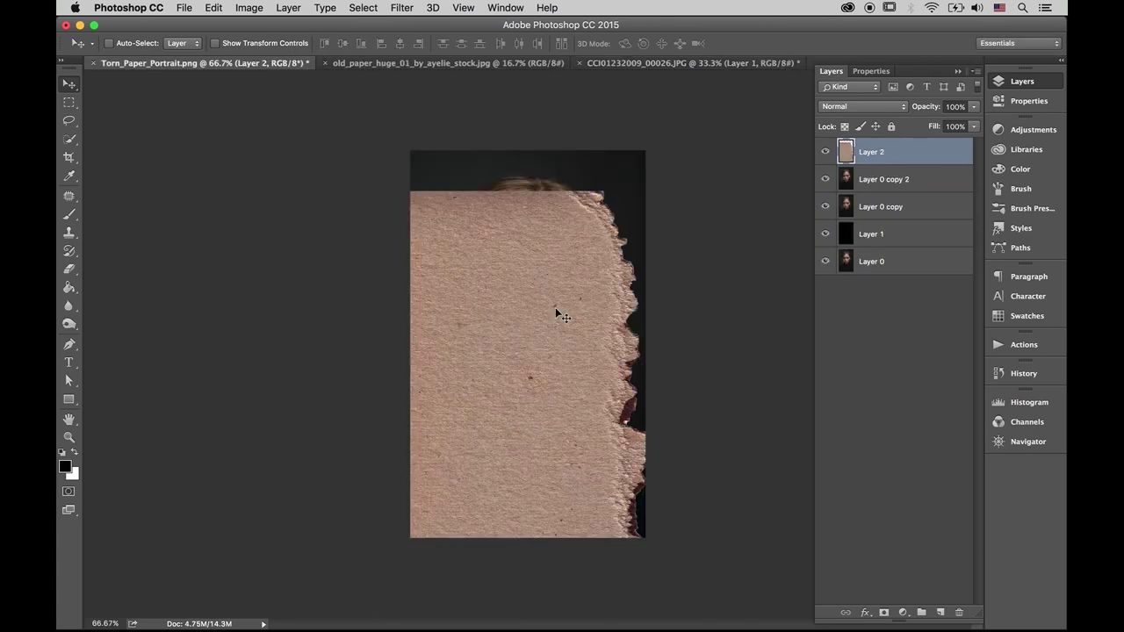
# Step: Scale the torn paper layer to cover the portrait's left half, aligned to the left edge
pyautogui.hotkey('ctrl', 't')
pyautogui.moveTo(665, 187); pyautogui.dragTo(513, 304)
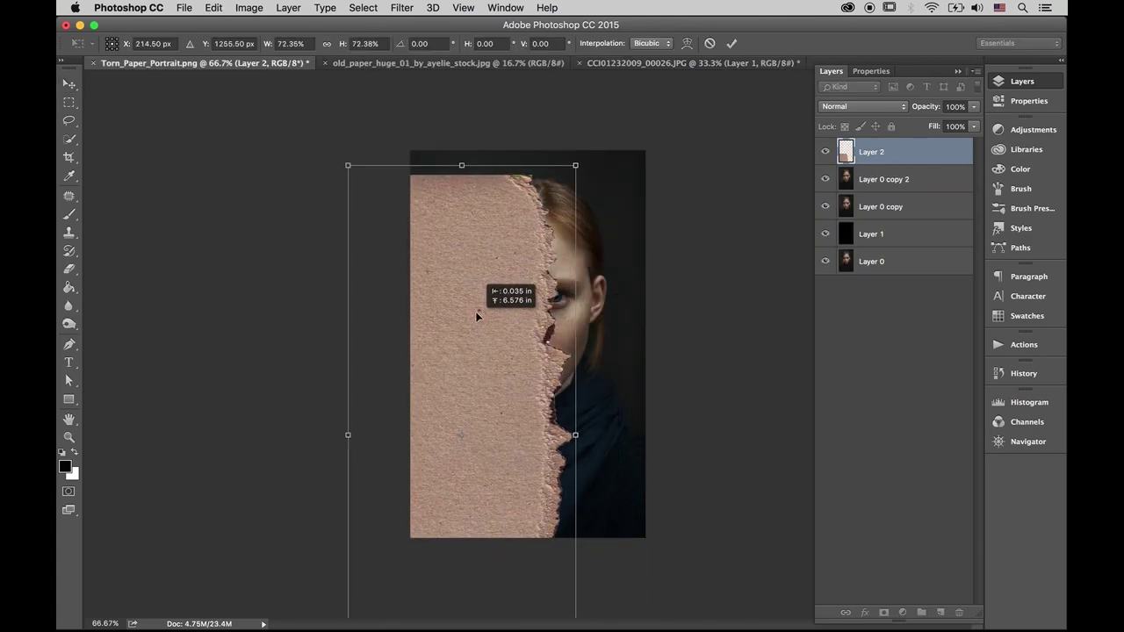
pyautogui.moveTo(457, 348); pyautogui.dragTo(480, 365)
pyautogui.press('Return')
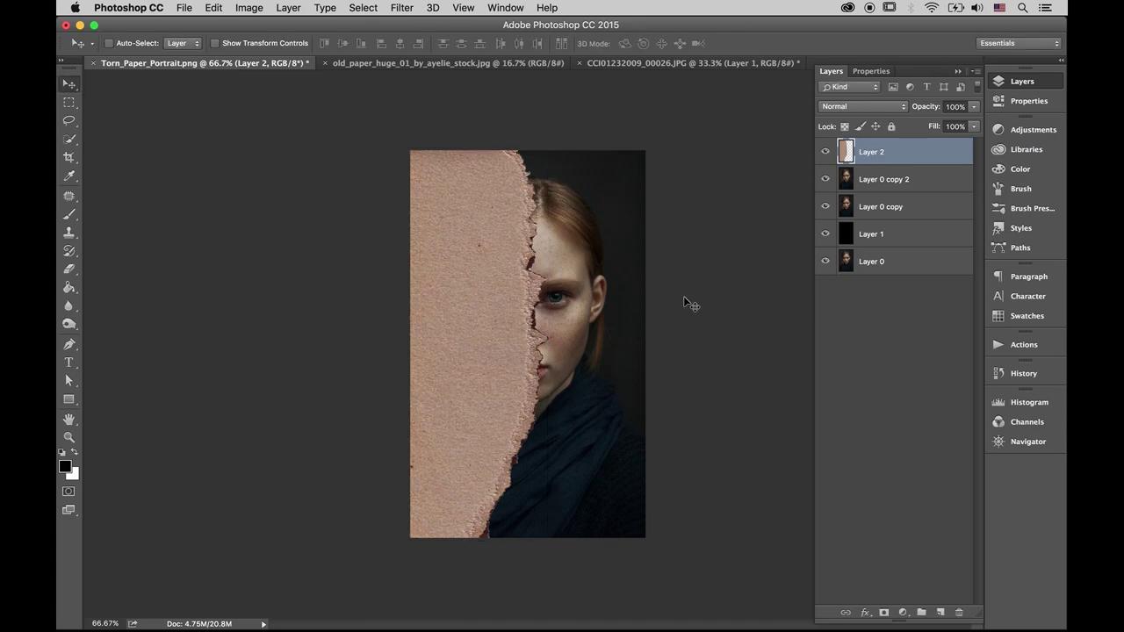
pyautogui.moveTo(474, 313); pyautogui.dragTo(492, 311)
# Step: Mask Layer 0 copy 2 with the paper shape and hide the paper layer
pyautogui.keyDown('ctrl'); pyautogui.click(845, 151); pyautogui.keyUp('ctrl')
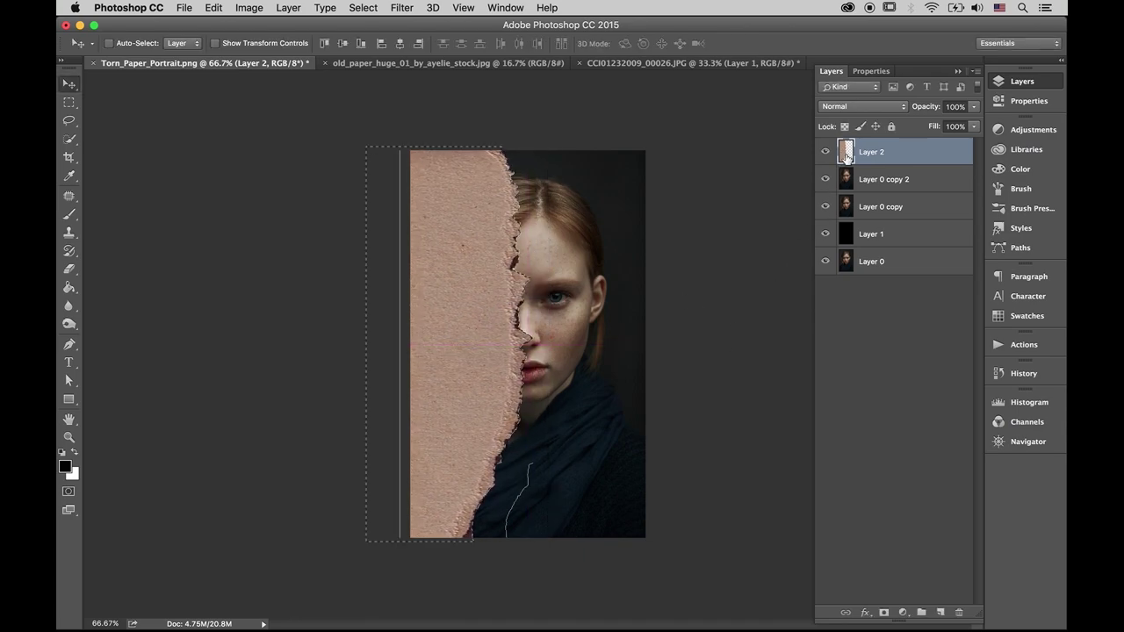
pyautogui.click(882, 179)
pyautogui.click(883, 612)
pyautogui.click(824, 151)
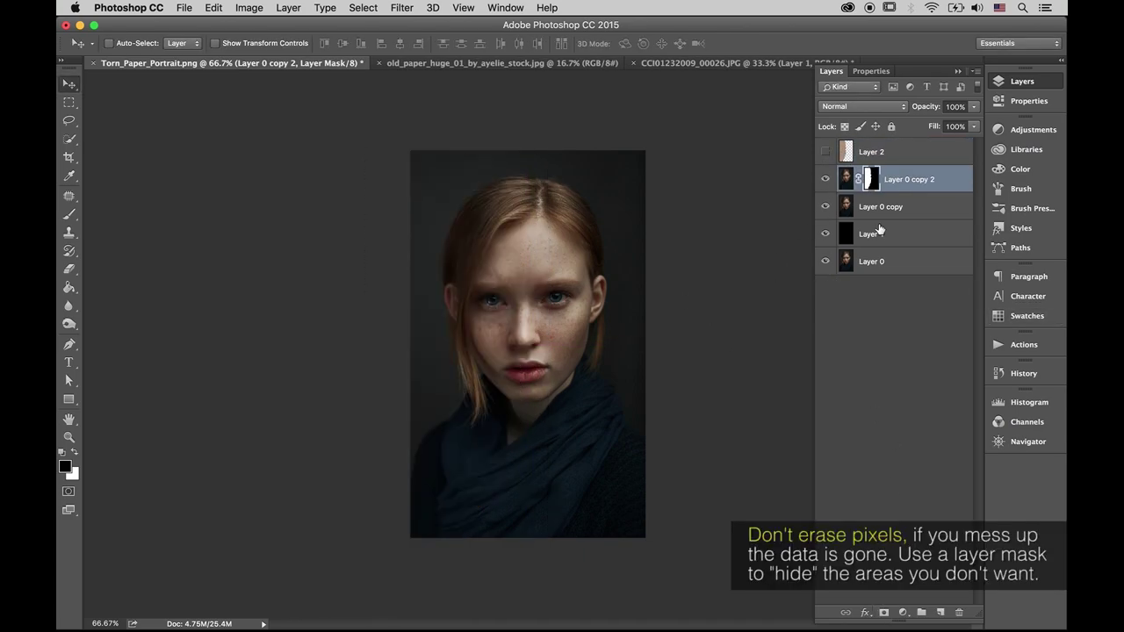
# Step: Scale Layer 0 copy to about 88% and shift it slightly right
pyautogui.click(869, 206)
pyautogui.hotkey('ctrl', 't')
pyautogui.moveTo(645, 537); pyautogui.dragTo(635, 514)
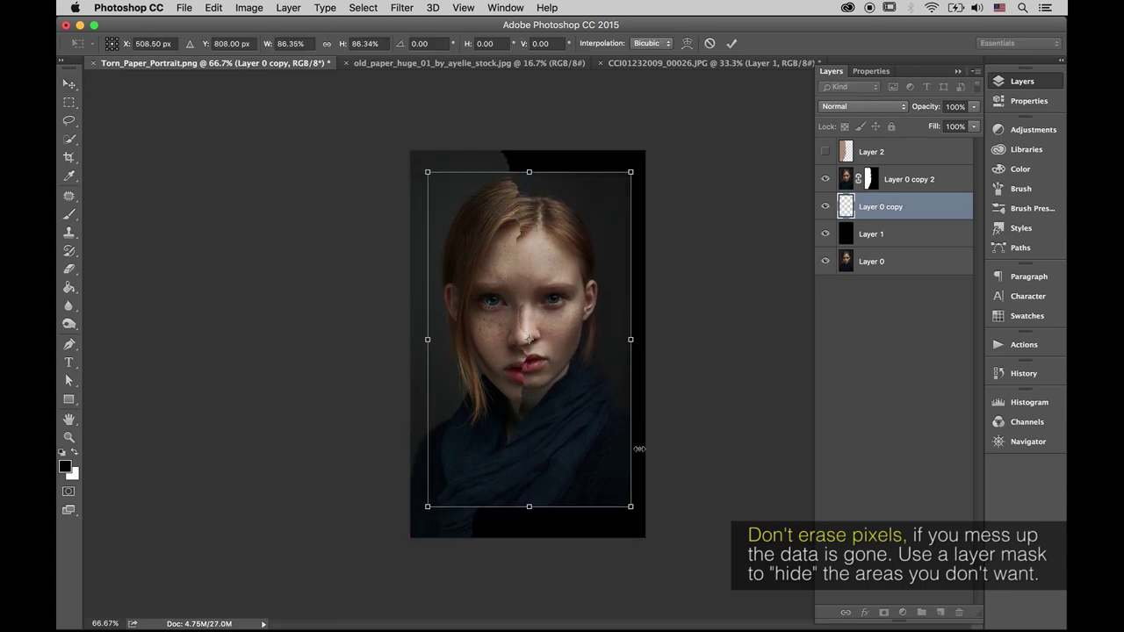
pyautogui.moveTo(462, 454); pyautogui.dragTo(471, 453)
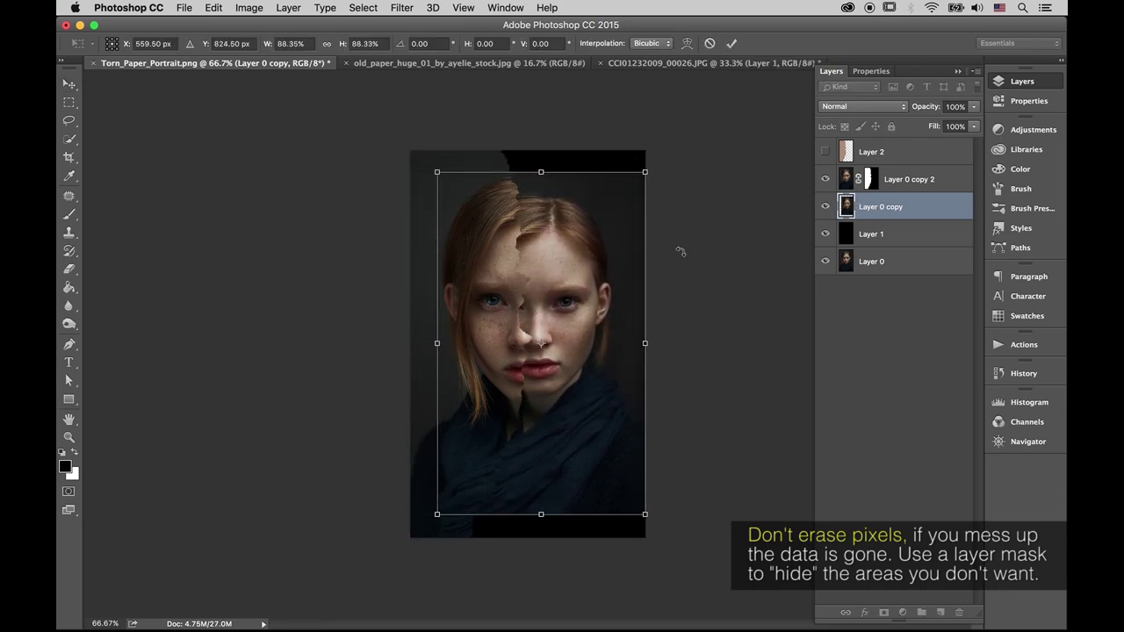
pyautogui.press('Return')
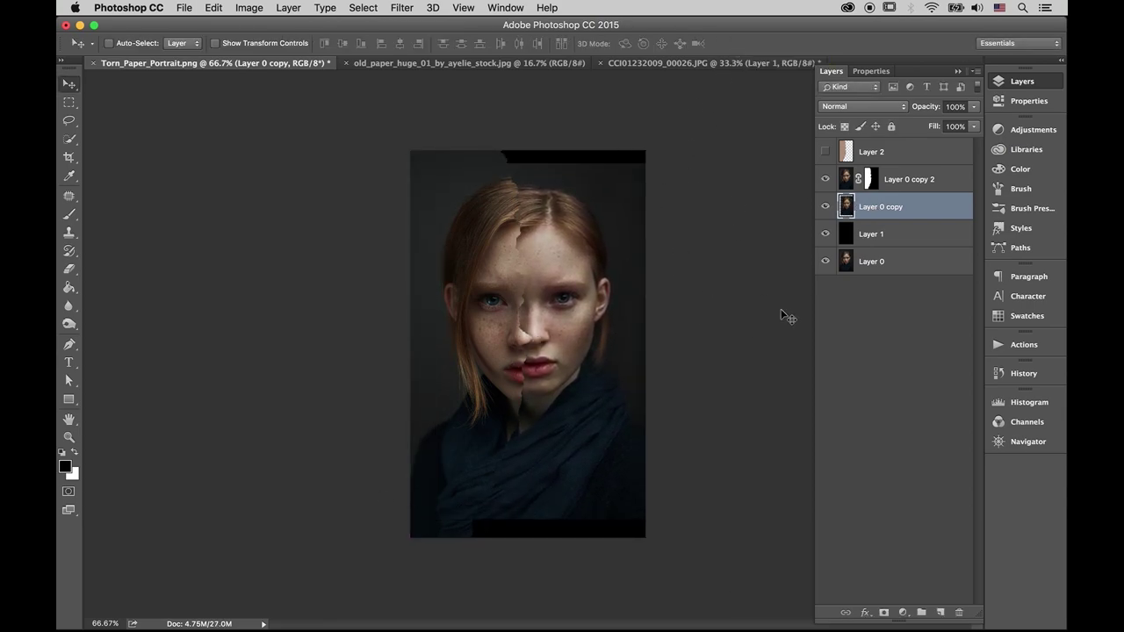
# Step: Crop the canvas to a rectangular selection of the portrait area to keep
pyautogui.click(845, 179)
pyautogui.keyDown('ctrl'); pyautogui.click(845, 151); pyautogui.keyUp('ctrl')
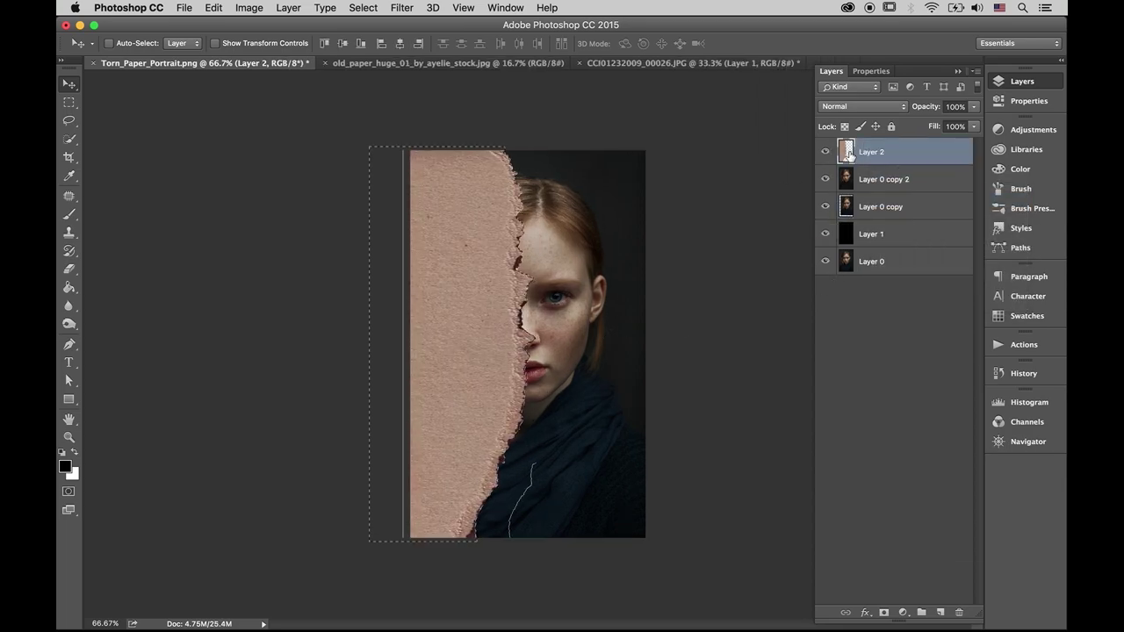
pyautogui.hotkey('ctrl', 'd')
pyautogui.press('m')
pyautogui.moveTo(647, 162); pyautogui.dragTo(247, 520)
pyautogui.click(250, 8)
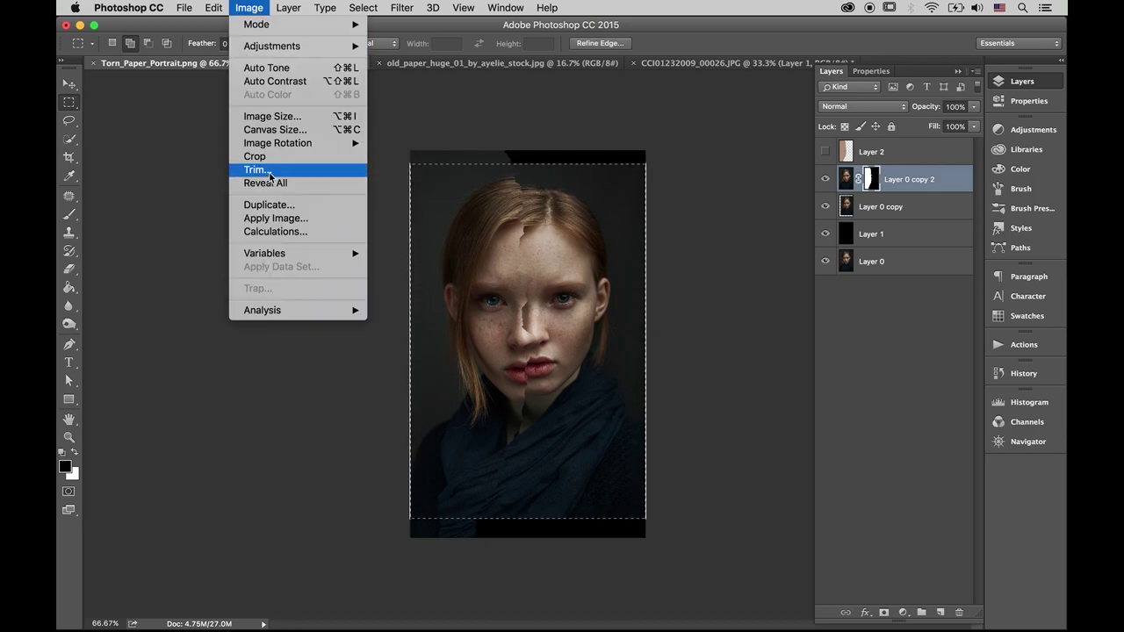
pyautogui.click(263, 159)
pyautogui.press('v')
pyautogui.hotkey('ctrl', 'd')
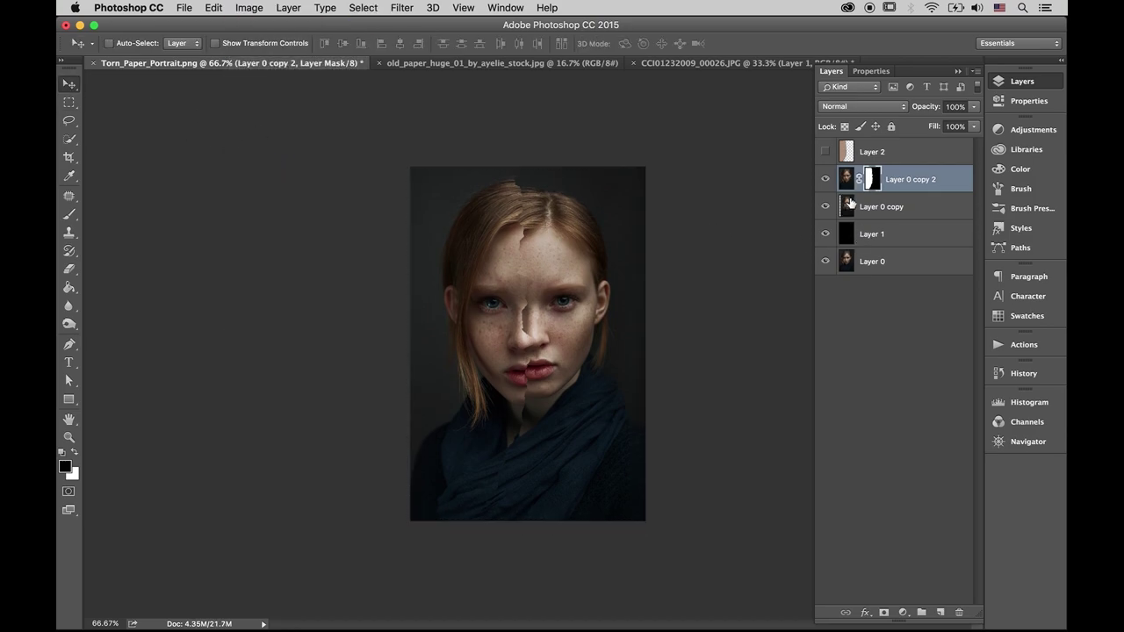
# Step: Duplicate the torn paper layer below Layer 0 copy 2 and give it a white Color Overlay
pyautogui.click(881, 156)
pyautogui.hotkey('ctrl', 'j')
pyautogui.moveTo(881, 155); pyautogui.dragTo(893, 220)
pyautogui.doubleClick(966, 211)
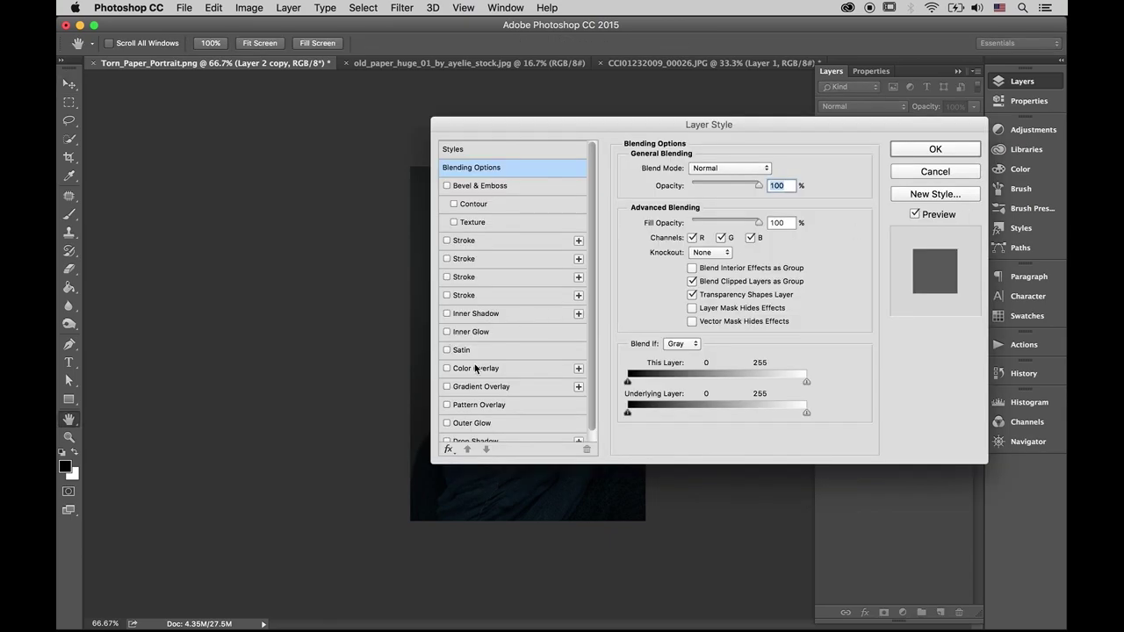
pyautogui.click(475, 367)
pyautogui.click(911, 151)
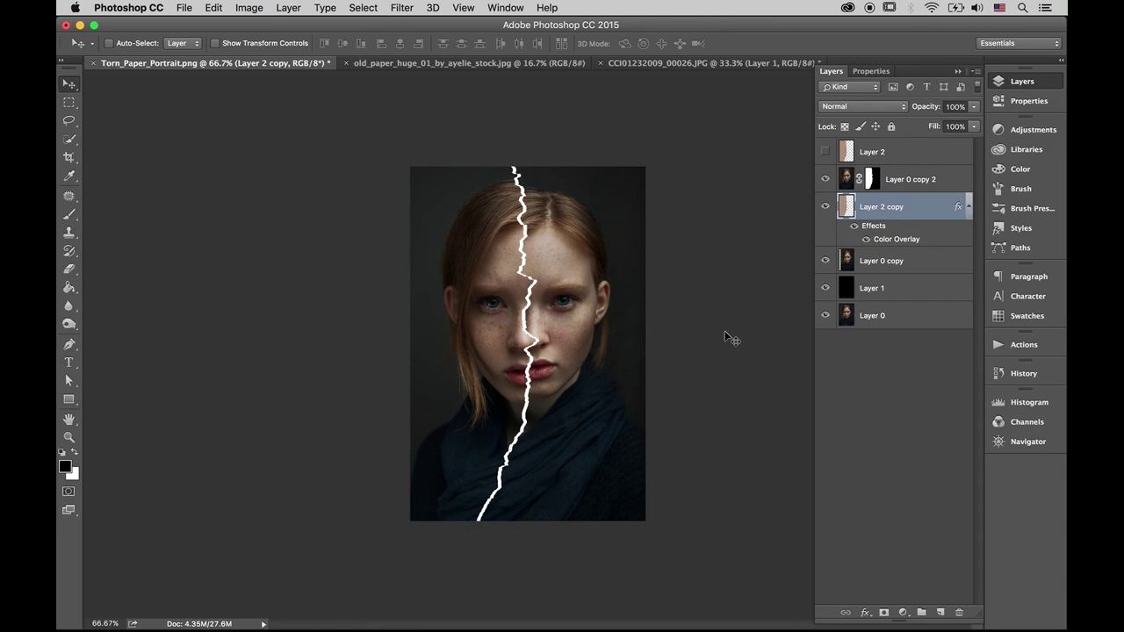
pyautogui.press('super+plus')
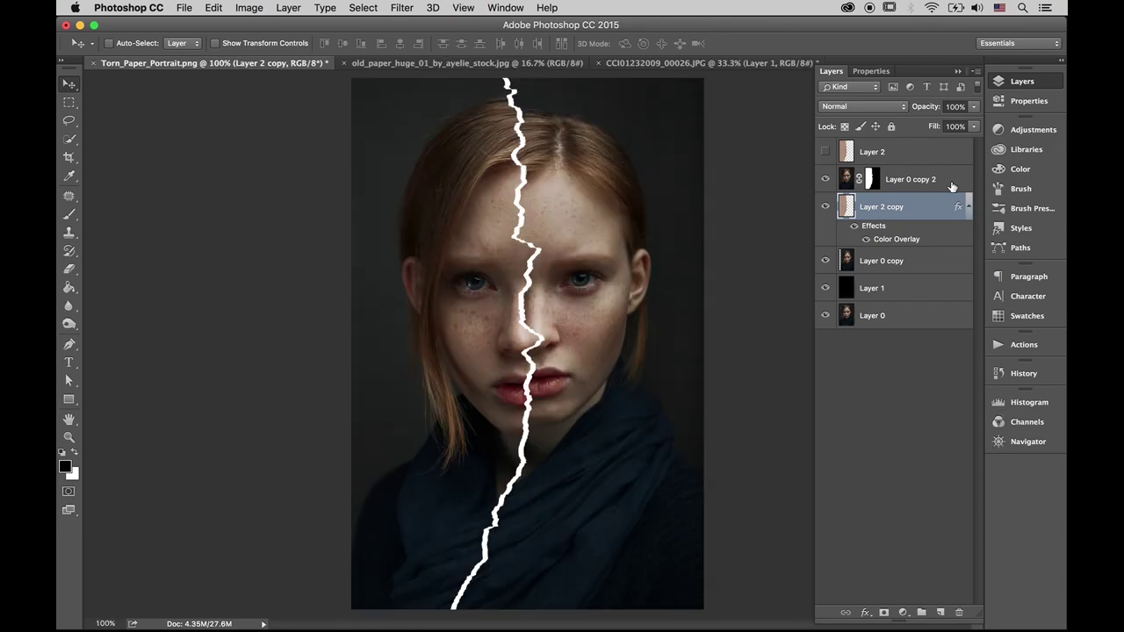
# Step: Add a Drop Shadow to the white paper copy with spread around 35
pyautogui.doubleClick(949, 207)
pyautogui.scroll(-1, 527, 395)
pyautogui.click(539, 429)
pyautogui.moveTo(584, 119); pyautogui.dragTo(742, 63)
pyautogui.moveTo(848, 186); pyautogui.dragTo(858, 204)
pyautogui.moveTo(834, 61); pyautogui.dragTo(495, 188)
pyautogui.click(740, 216)
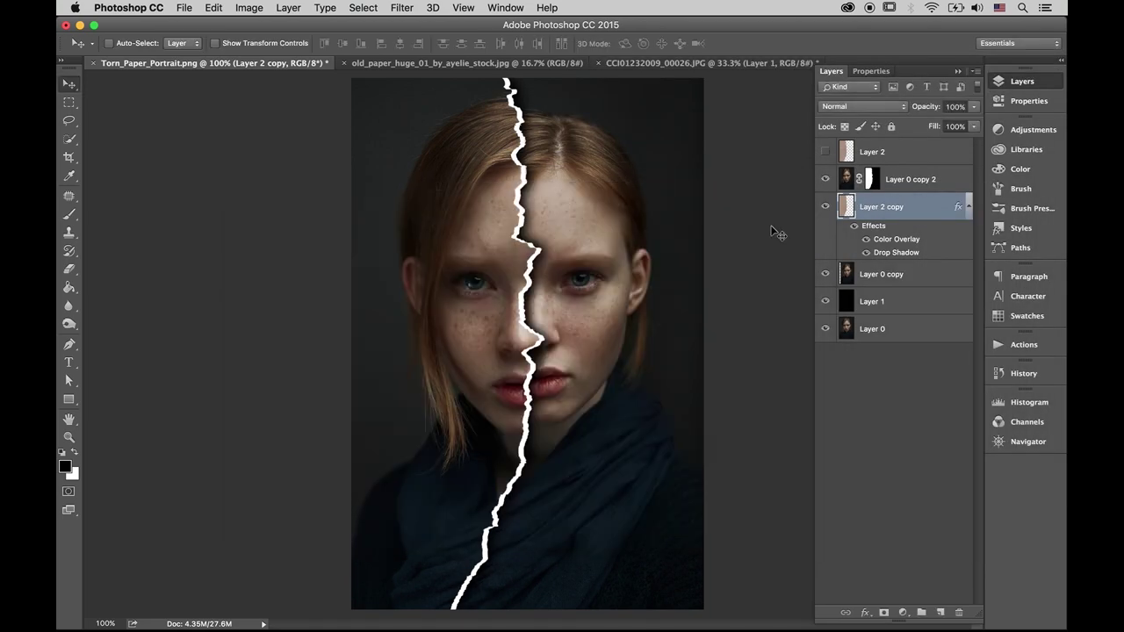
# Step: Lower the paper copy's drop shadow opacity to 90%
pyautogui.doubleClick(939, 211)
pyautogui.scroll(-1, 313, 459)
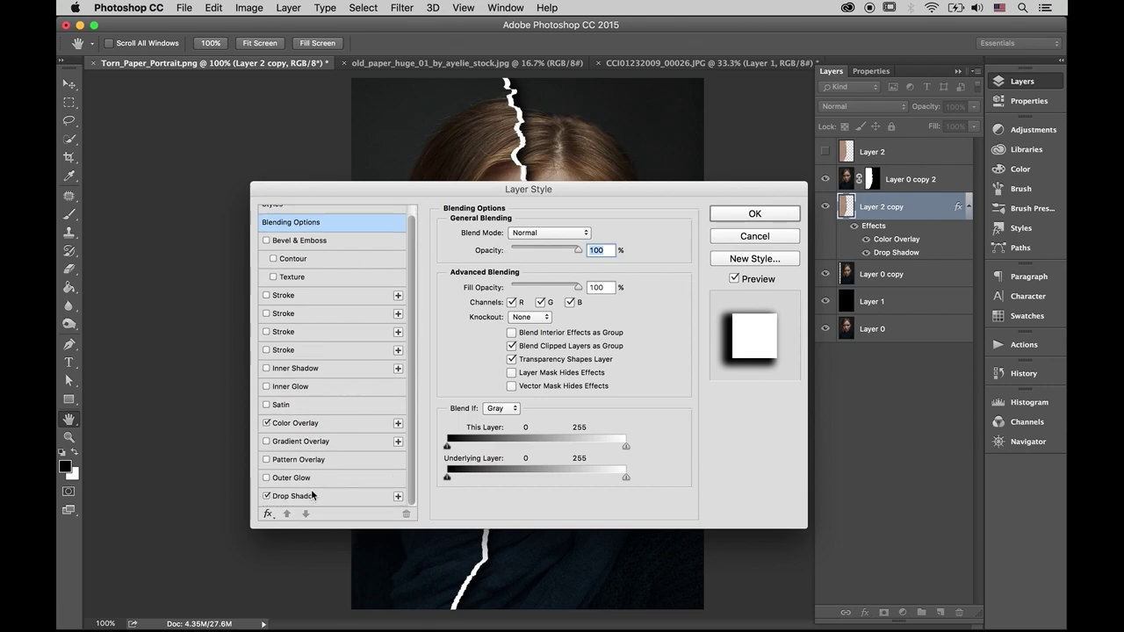
pyautogui.click(311, 497)
pyautogui.moveTo(559, 250); pyautogui.dragTo(553, 252)
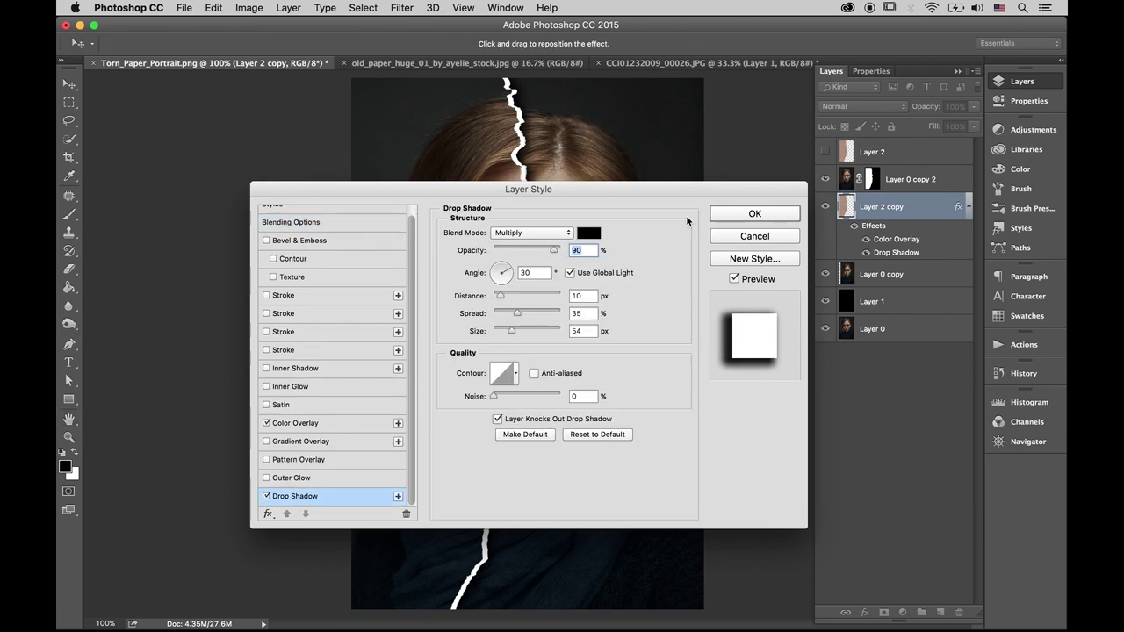
pyautogui.click(736, 218)
# Step: Pick torn-paper brush 2374 at 600 px, targeting Layer 0 copy 2's mask
pyautogui.press('b')
pyautogui.click(116, 44)
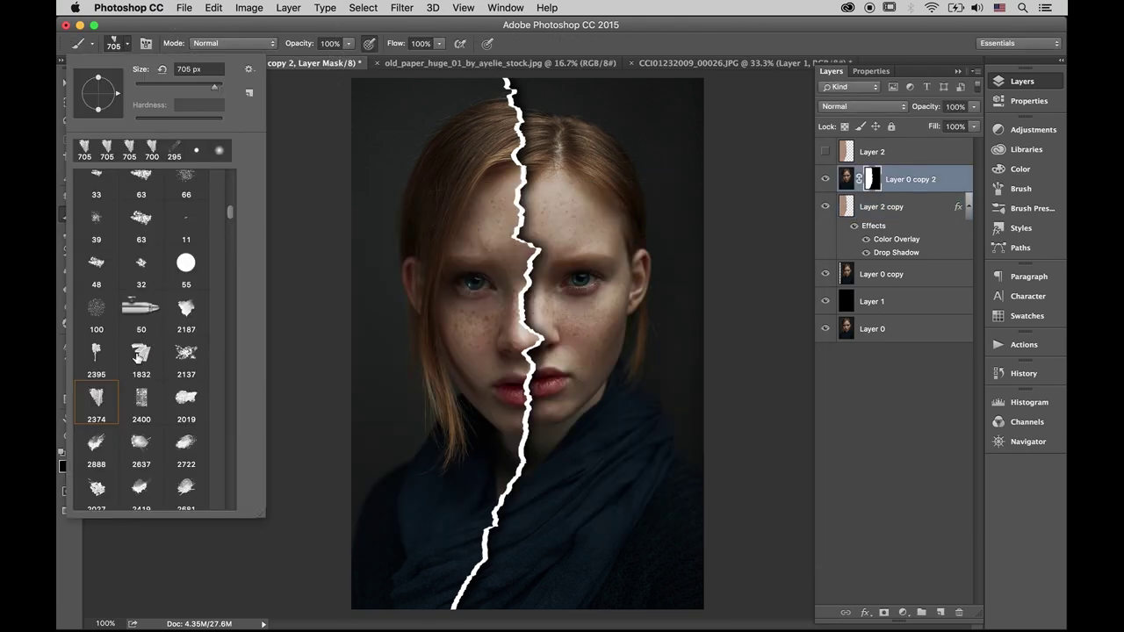
pyautogui.click(97, 402)
pyautogui.press('Return')
pyautogui.click(872, 179)
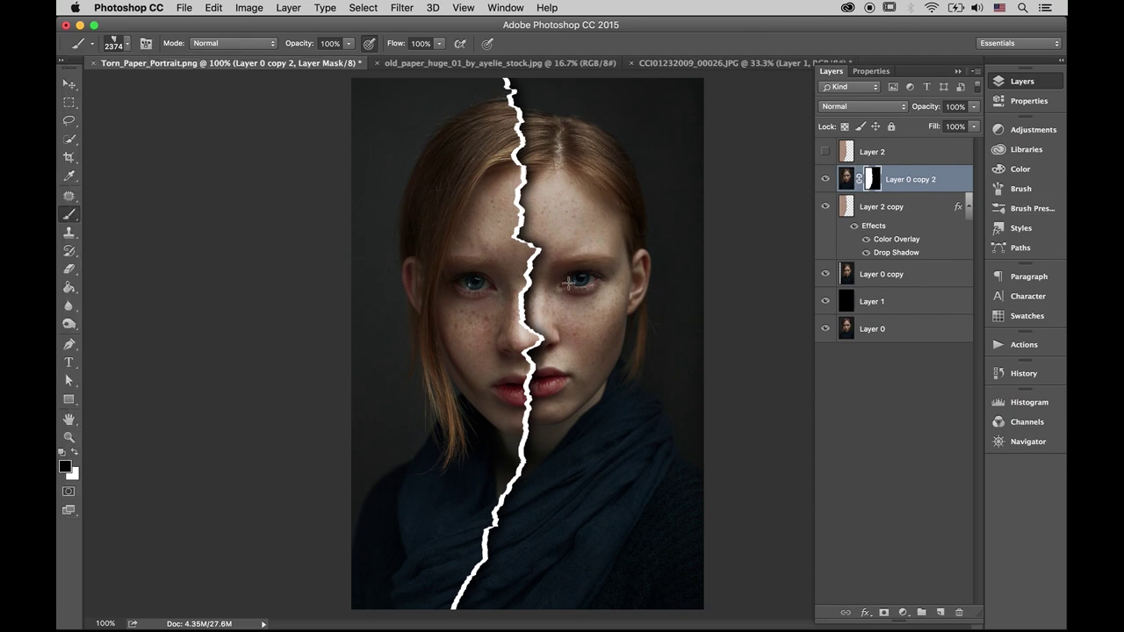
pyautogui.press('[')
pyautogui.press('[')
pyautogui.press('[')
# Step: Set the brush tip to 500 px and rotate its angle to -108°
pyautogui.click(1020, 189)
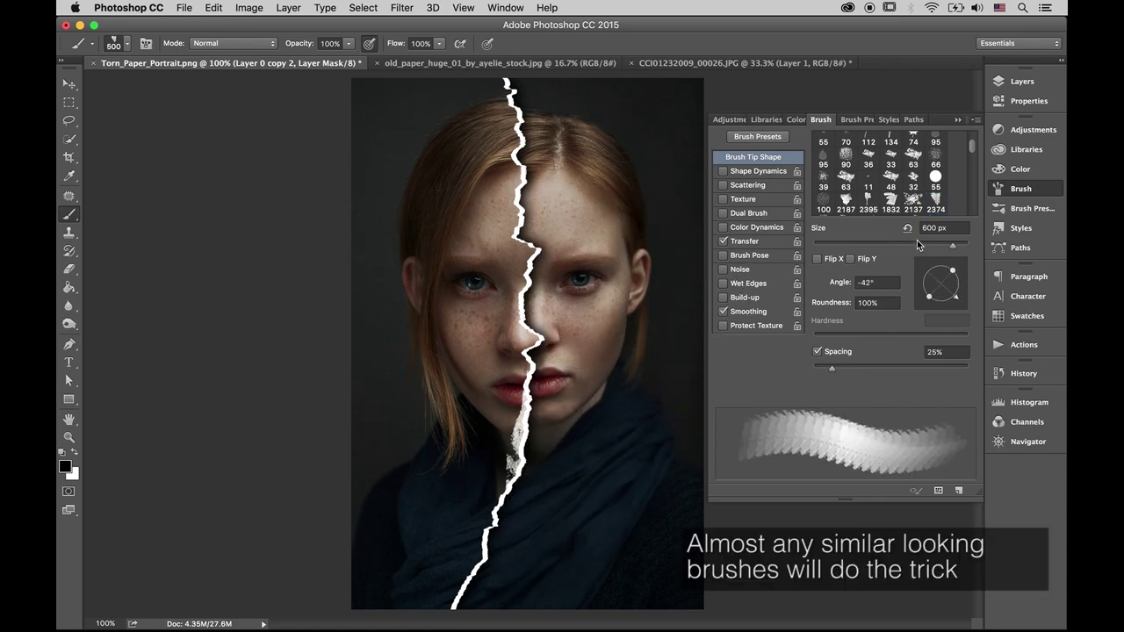
pyautogui.click(958, 277)
pyautogui.moveTo(959, 276)
pyautogui.mouseDown()
pyautogui.moveTo(961, 292)
pyautogui.moveTo(922, 290)
pyautogui.mouseUp()
pyautogui.press('[')
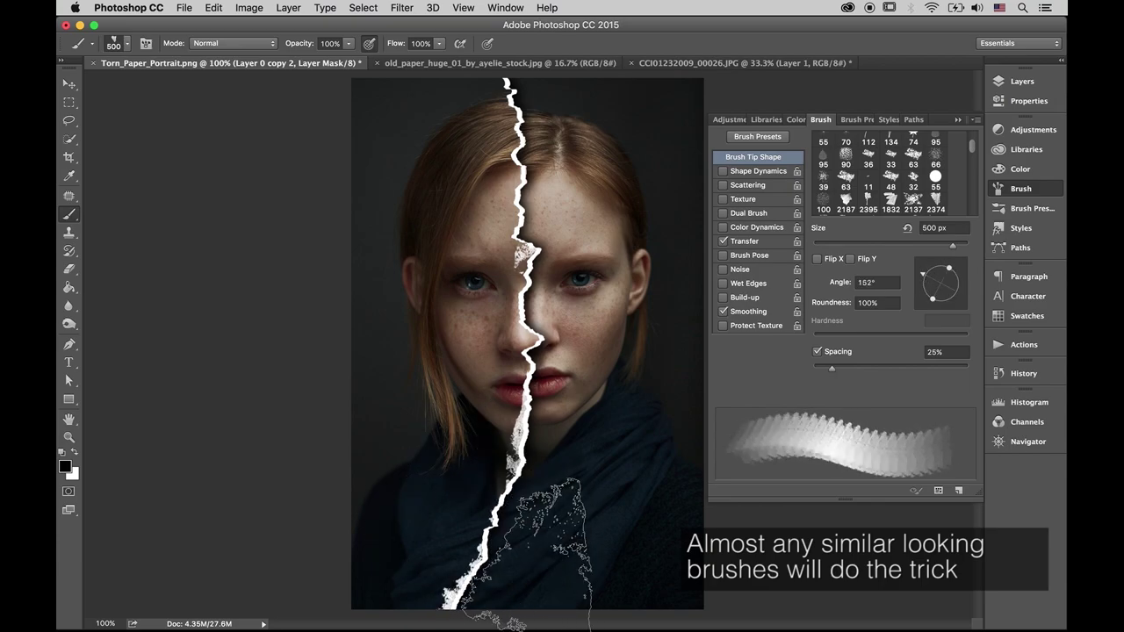
pyautogui.press('Right')
pyautogui.press('Right')
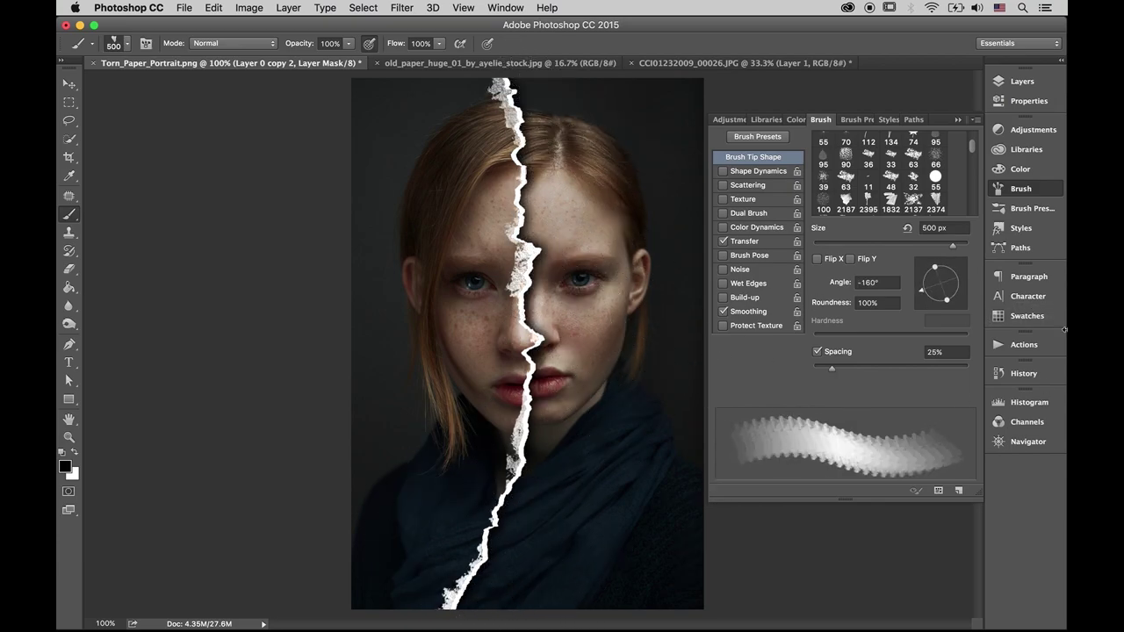
pyautogui.press('Right')
pyautogui.click(1020, 188)
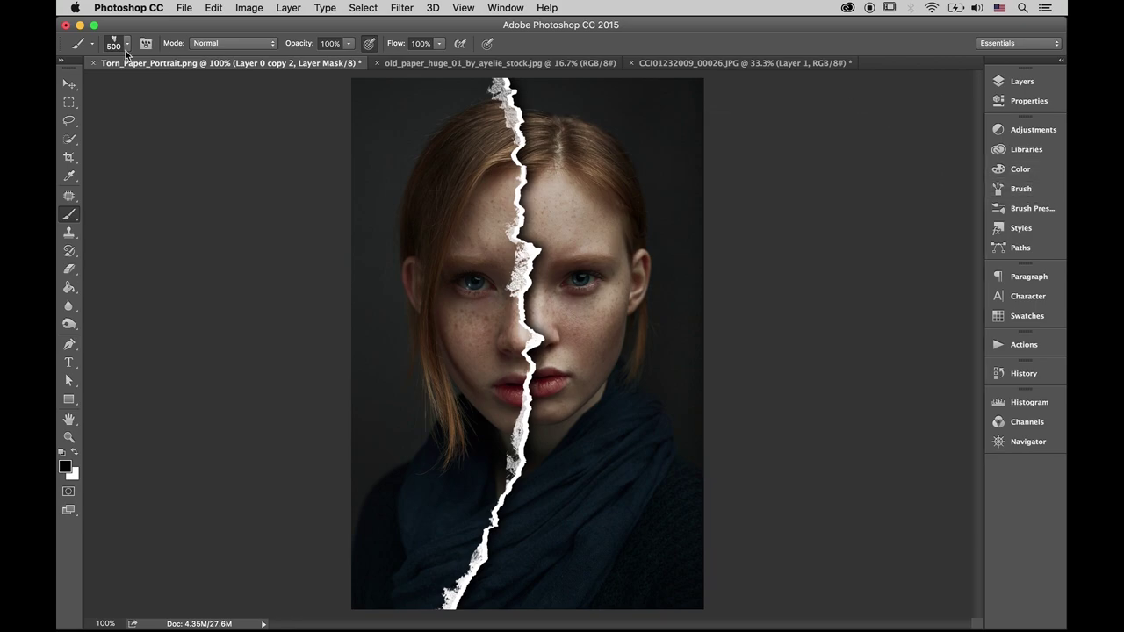
# Step: Switch to a 600 px torn-edge brush preset and shrink it to 500 px
pyautogui.click(127, 43)
pyautogui.scroll(-5, 229, 233)
pyautogui.doubleClick(188, 469)
pyautogui.click(1022, 81)
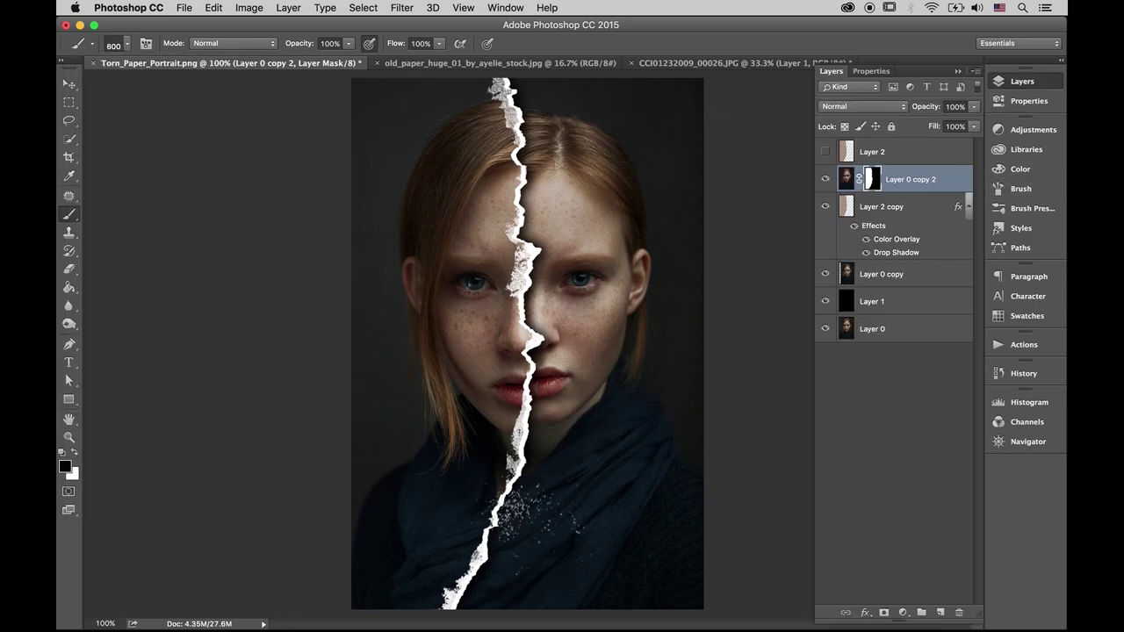
pyautogui.press('[')
pyautogui.press('[')
pyautogui.press('[')
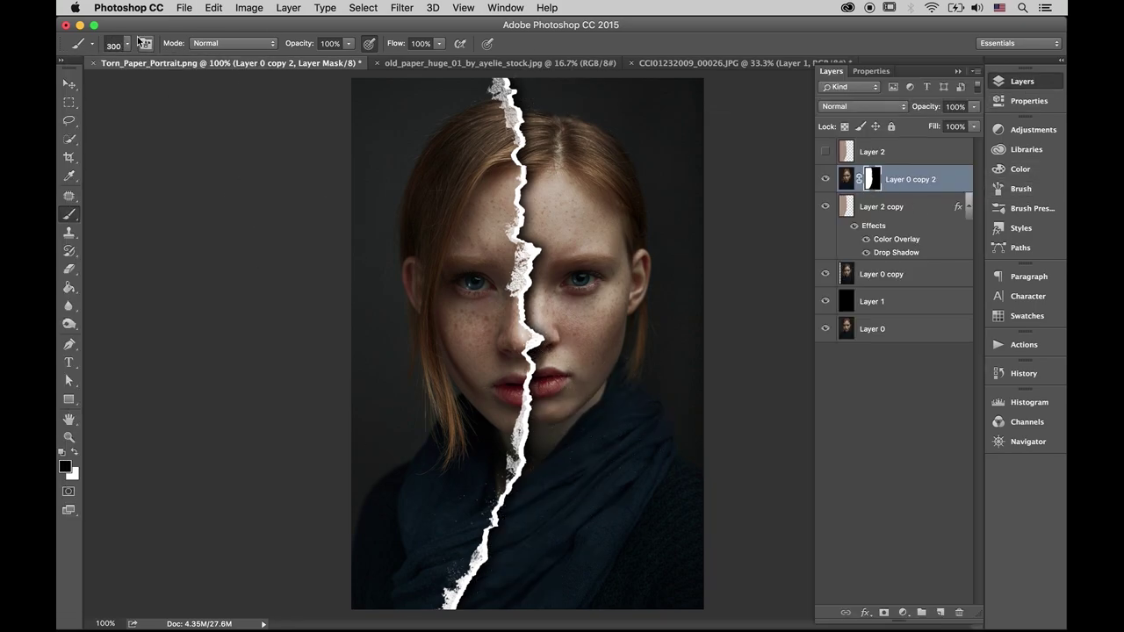
# Step: Add a Black & White adjustment above the portrait copy
pyautogui.press('v')
pyautogui.click(998, 81)
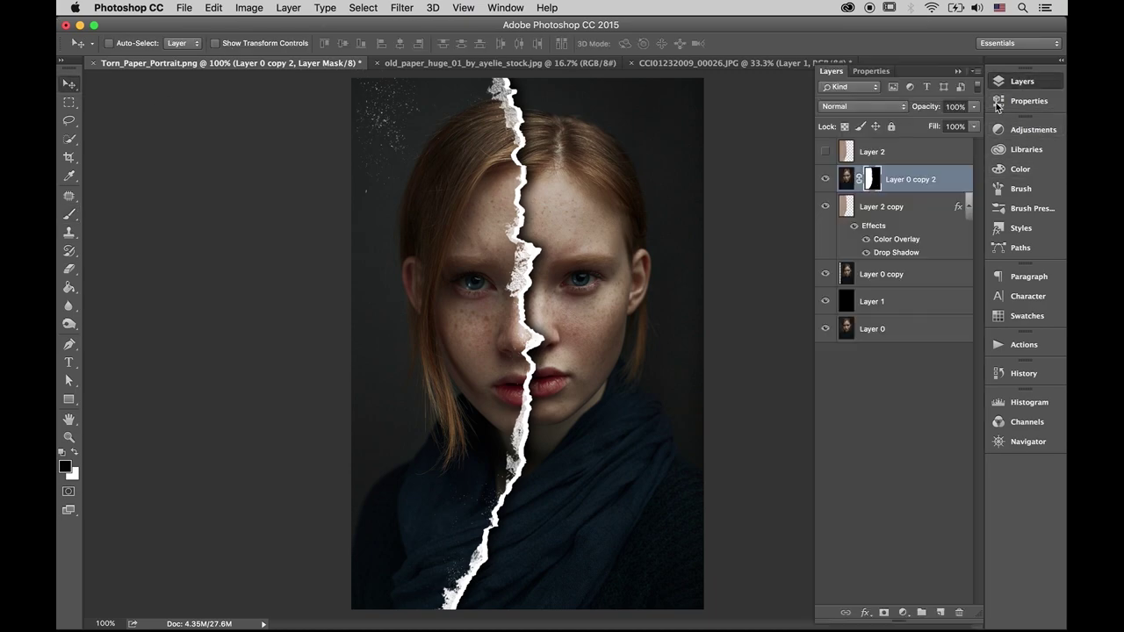
pyautogui.click(847, 174)
pyautogui.click(902, 611)
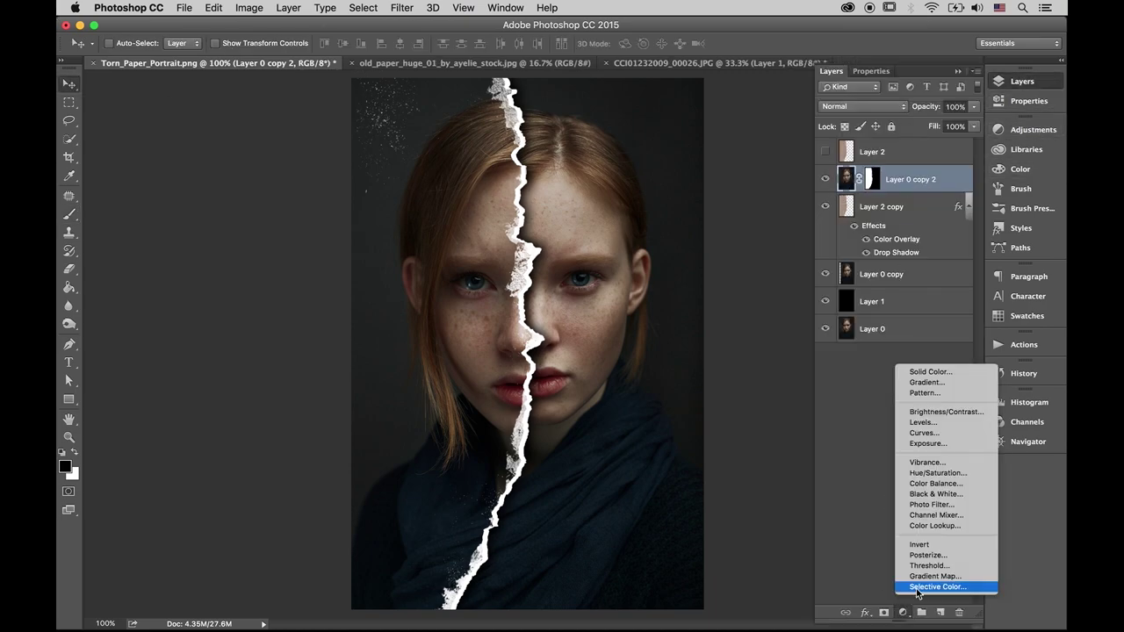
pyautogui.click(950, 494)
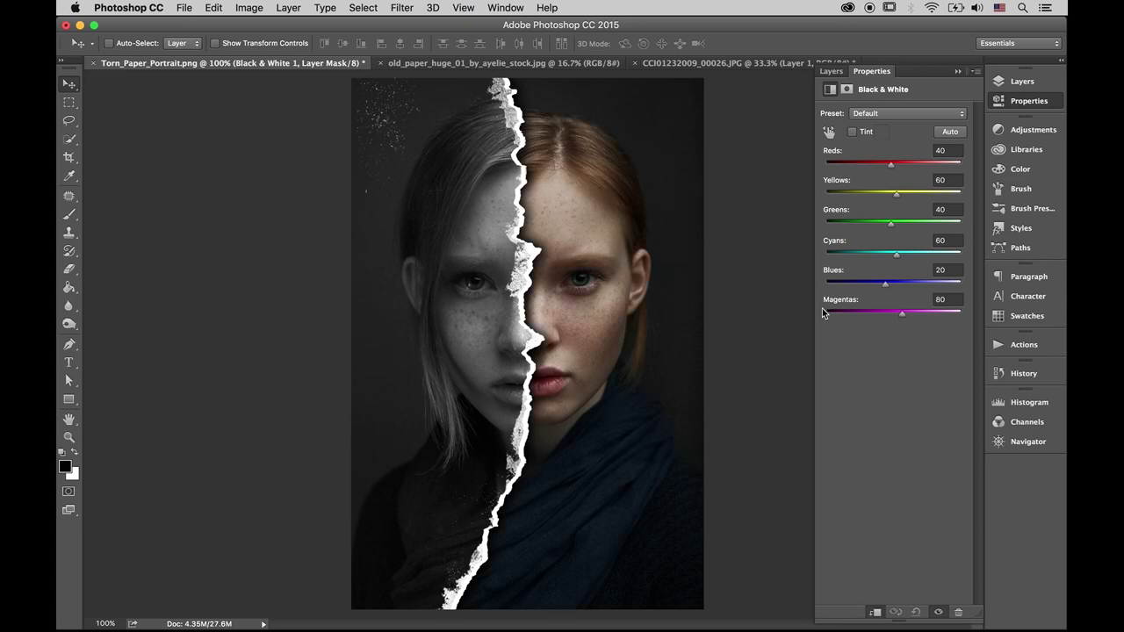
pyautogui.click(831, 71)
# Step: Bring the old paper texture in under the Black & White adjustment, scaled over the portrait
pyautogui.click(694, 62)
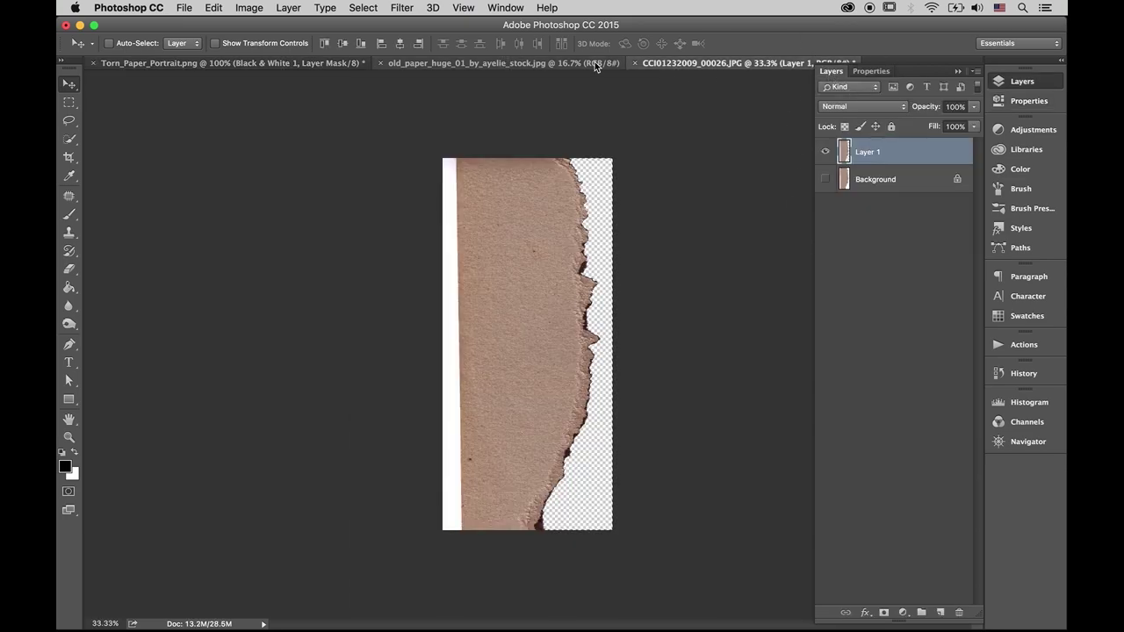
pyautogui.moveTo(594, 351)
pyautogui.mouseDown()
pyautogui.moveTo(297, 89)
pyautogui.moveTo(507, 274)
pyautogui.mouseUp()
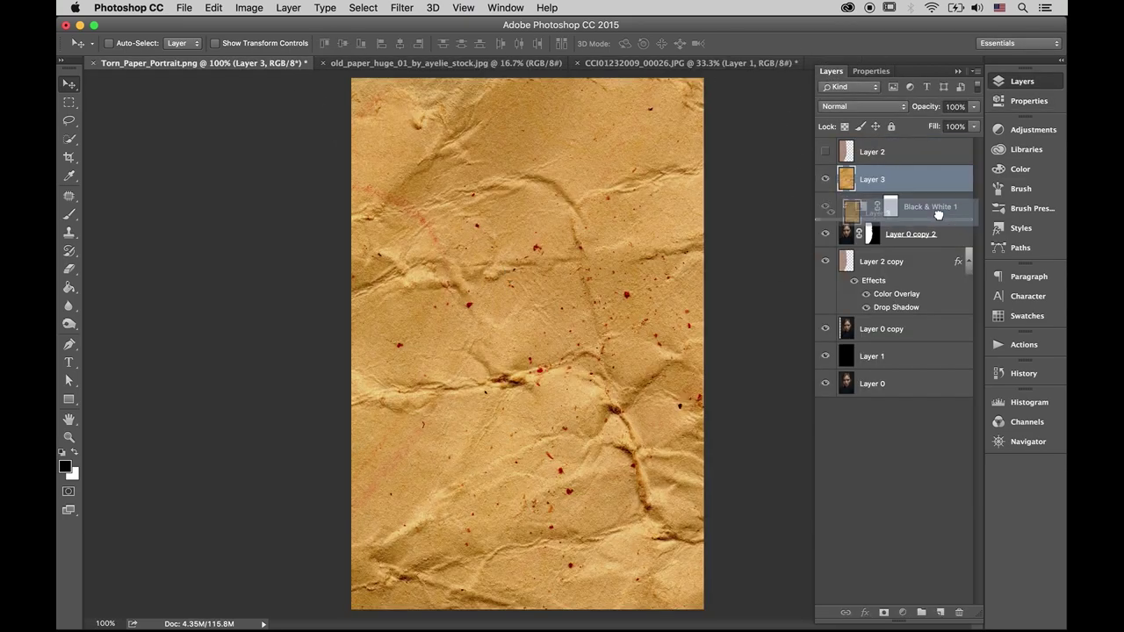
pyautogui.moveTo(918, 180); pyautogui.dragTo(904, 226)
pyautogui.hotkey('ctrl', '-')
pyautogui.hotkey('ctrl', '-')
pyautogui.hotkey('ctrl', '-')
pyautogui.hotkey('ctrl', 't')
pyautogui.moveTo(610, 541); pyautogui.dragTo(537, 323)
pyautogui.hotkey('ctrl', '+')
pyautogui.hotkey('ctrl', '+')
pyautogui.hotkey('ctrl', '+')
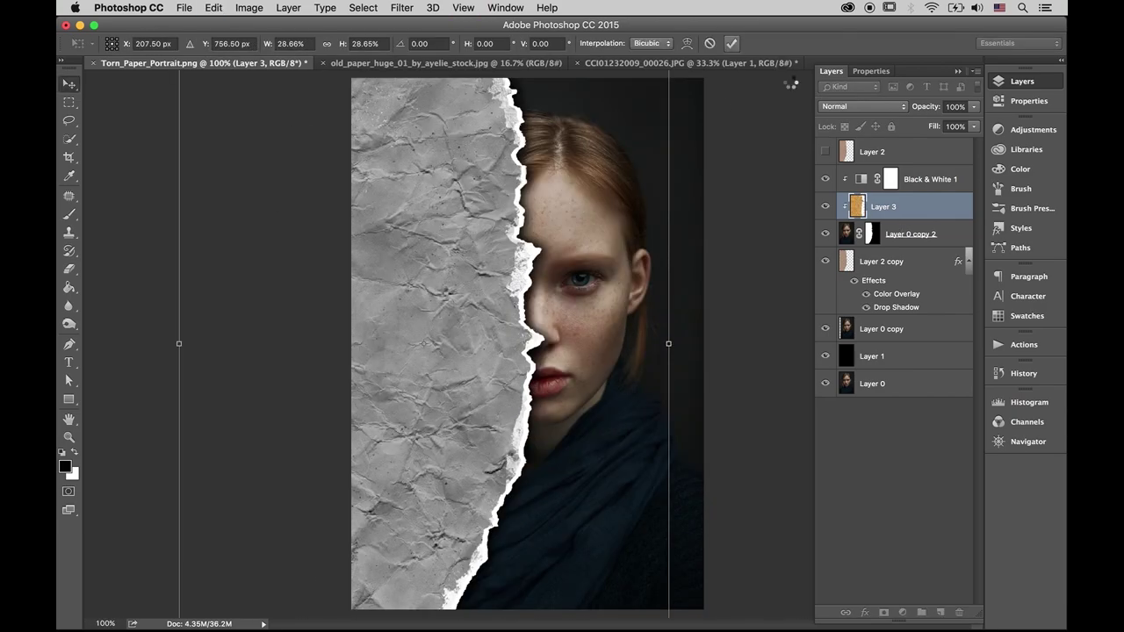
pyautogui.click(731, 43)
# Step: Blend the paper texture layer in Overlay mode at 79% opacity
pyautogui.click(977, 106)
pyautogui.moveTo(930, 121); pyautogui.dragTo(927, 121)
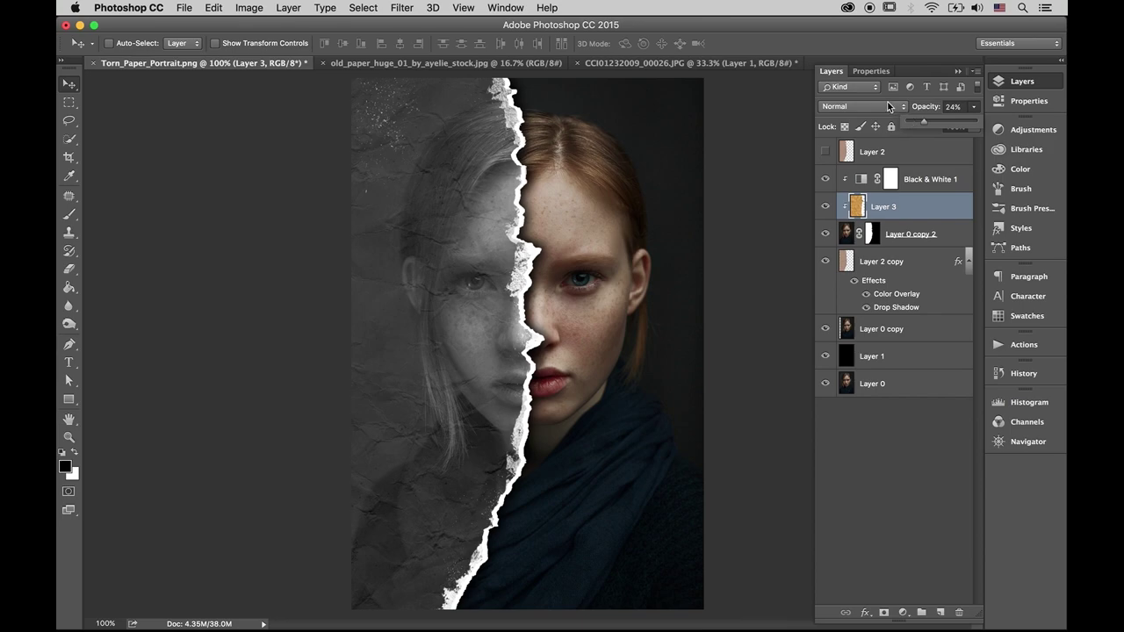
pyautogui.click(860, 106)
pyautogui.click(876, 259)
pyautogui.click(972, 106)
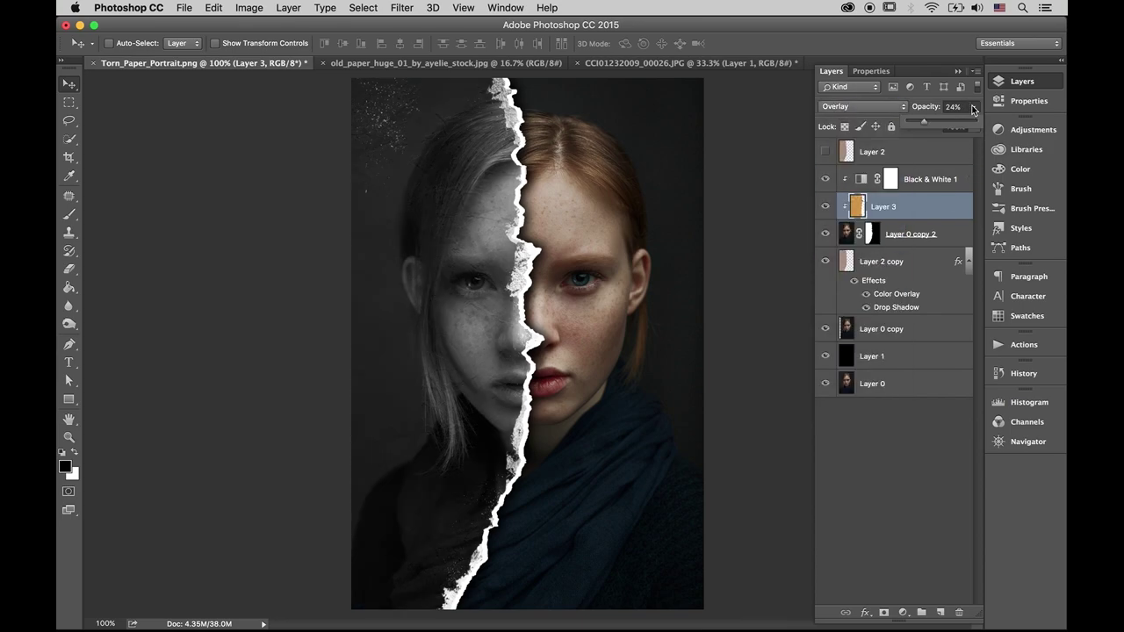
pyautogui.moveTo(955, 131); pyautogui.dragTo(961, 132)
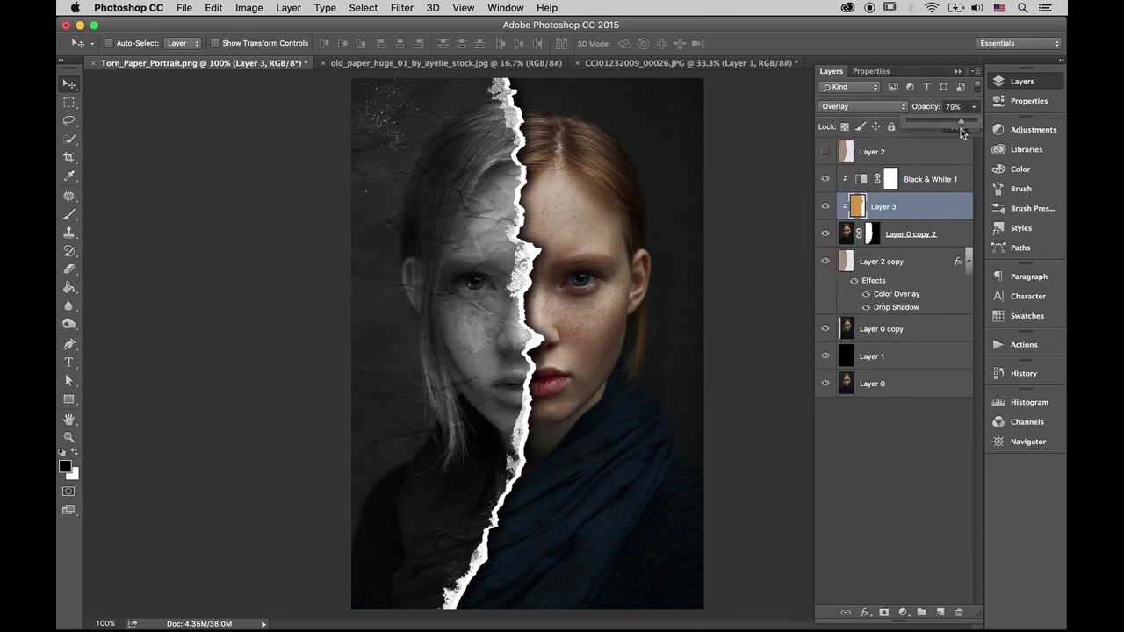
# Step: Paint white with a 60% soft round brush on the mask to remove the top-left specks
pyautogui.click(870, 234)
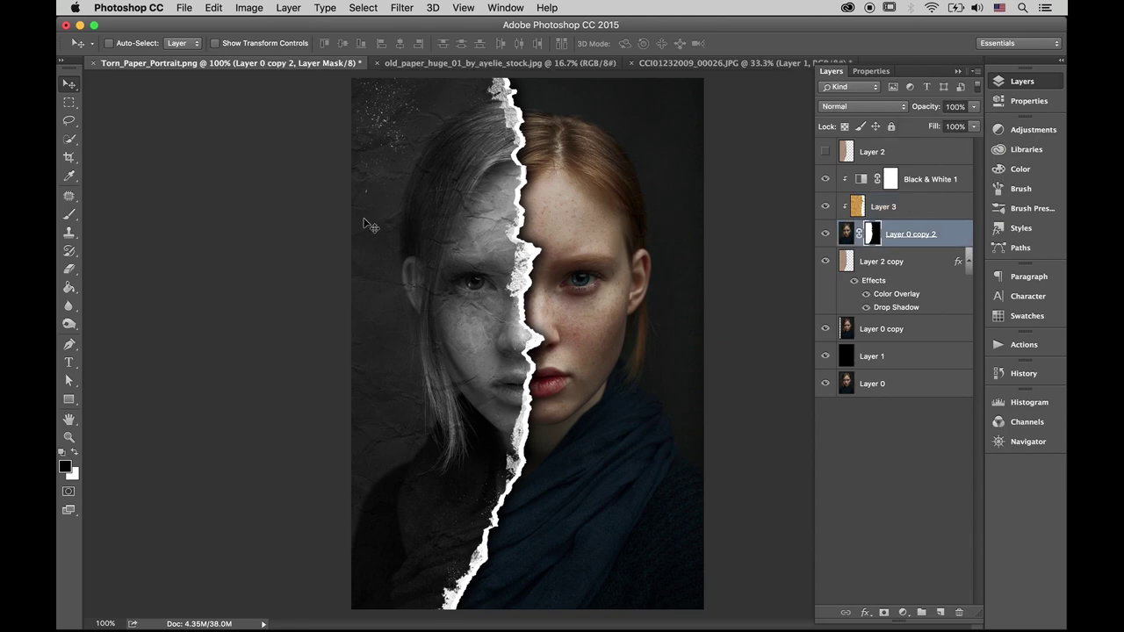
pyautogui.click(69, 217)
pyautogui.click(128, 44)
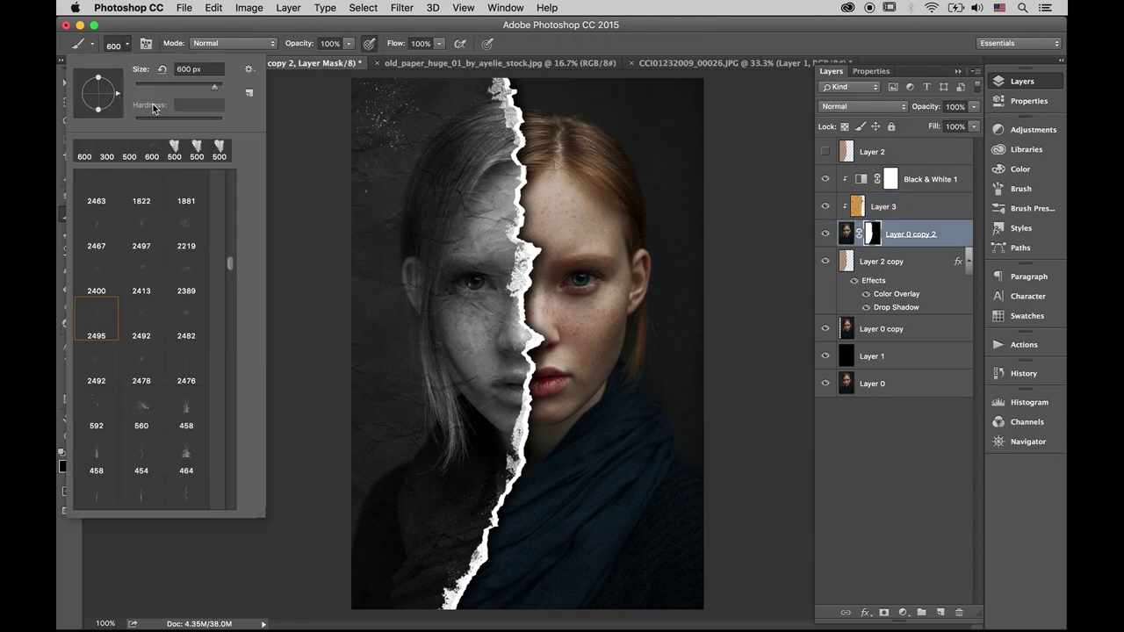
pyautogui.scroll(10, 240, 254)
pyautogui.click(195, 195)
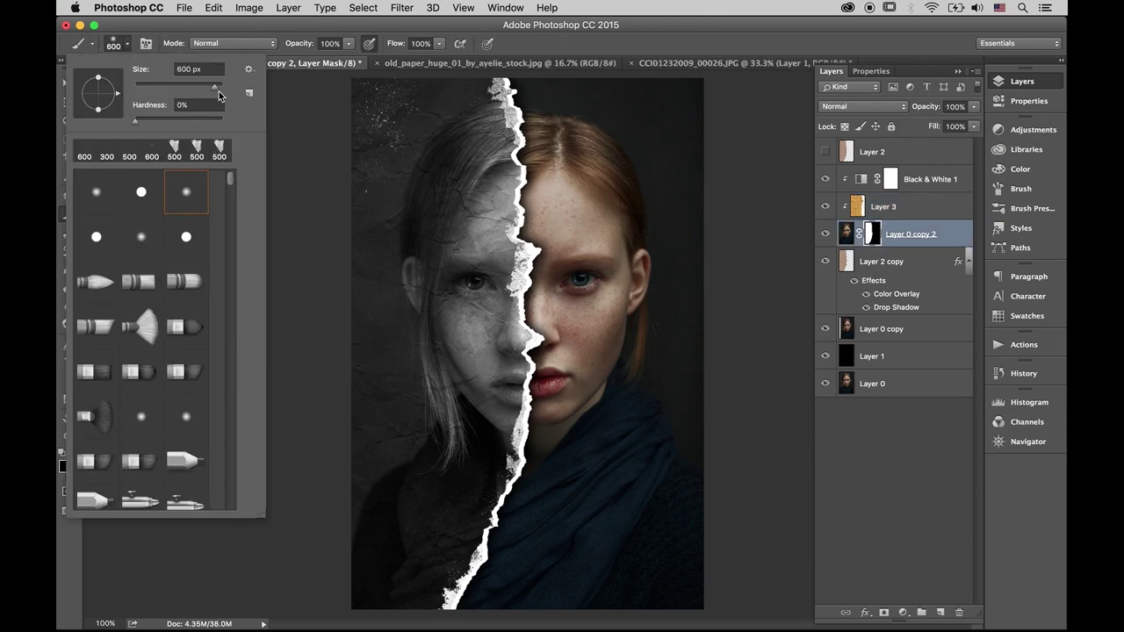
pyautogui.click(255, 54)
pyautogui.write('60')
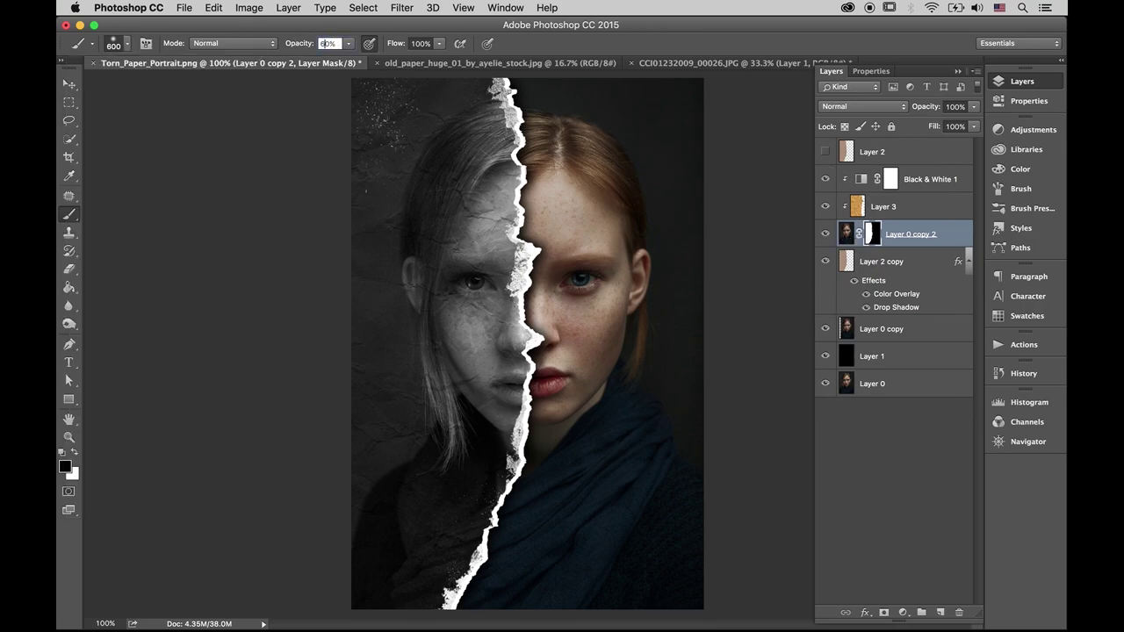
pyautogui.press('Return')
pyautogui.press('x')
pyautogui.moveTo(358, 126); pyautogui.dragTo(376, 125)
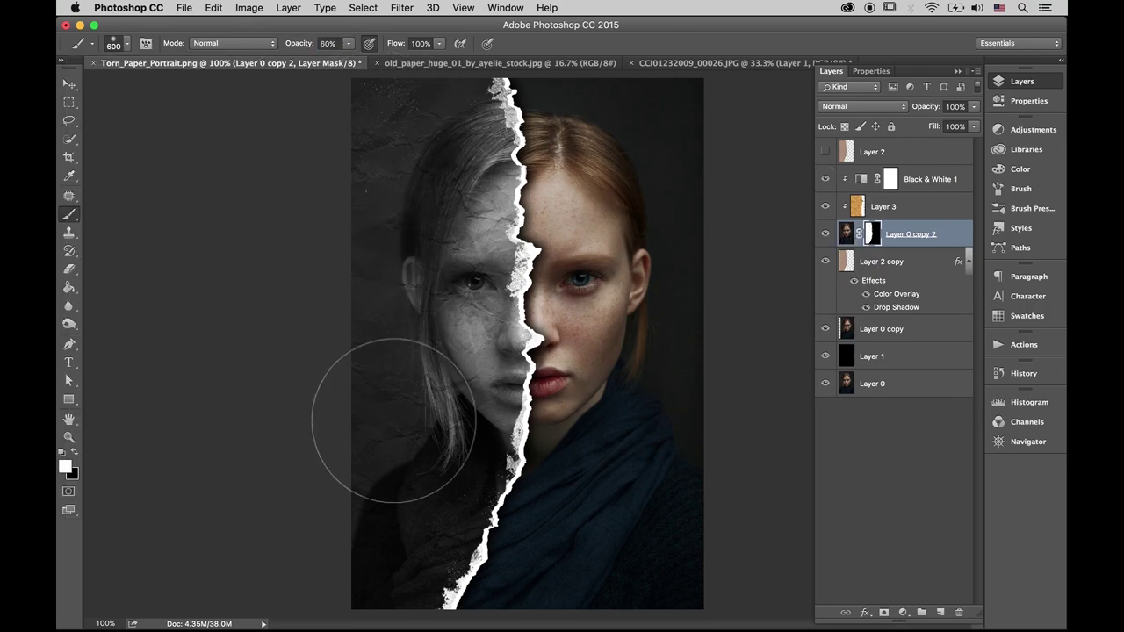
pyautogui.press('v')
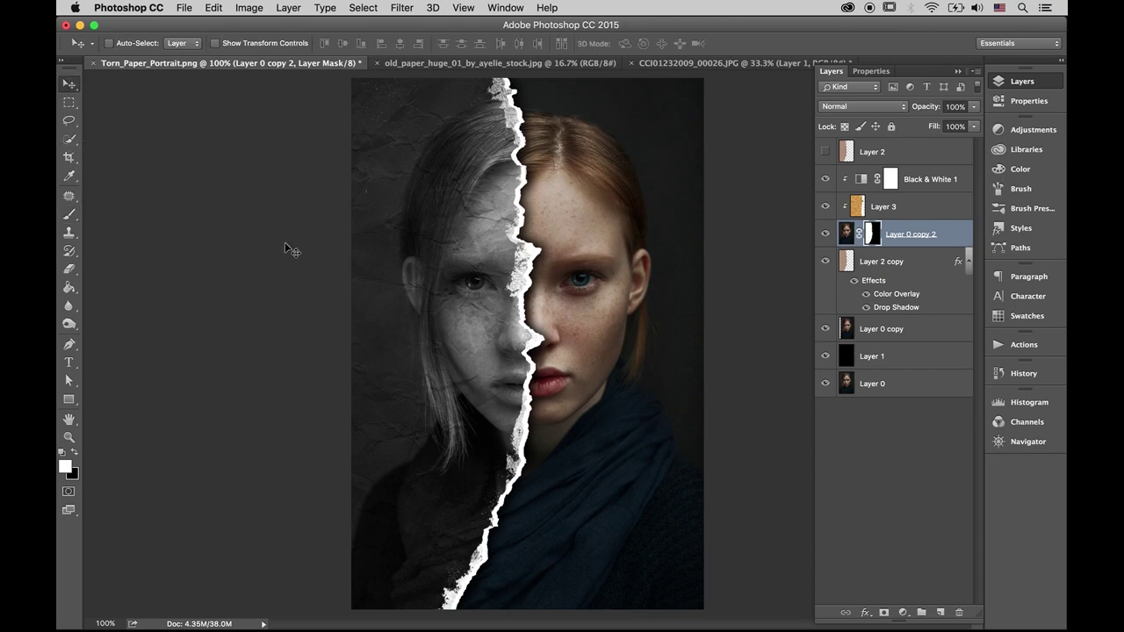
pyautogui.click(902, 612)
# Step: Add a Color Lookup adjustment using TealOrangePlusContrast at 50% opacity
pyautogui.click(934, 525)
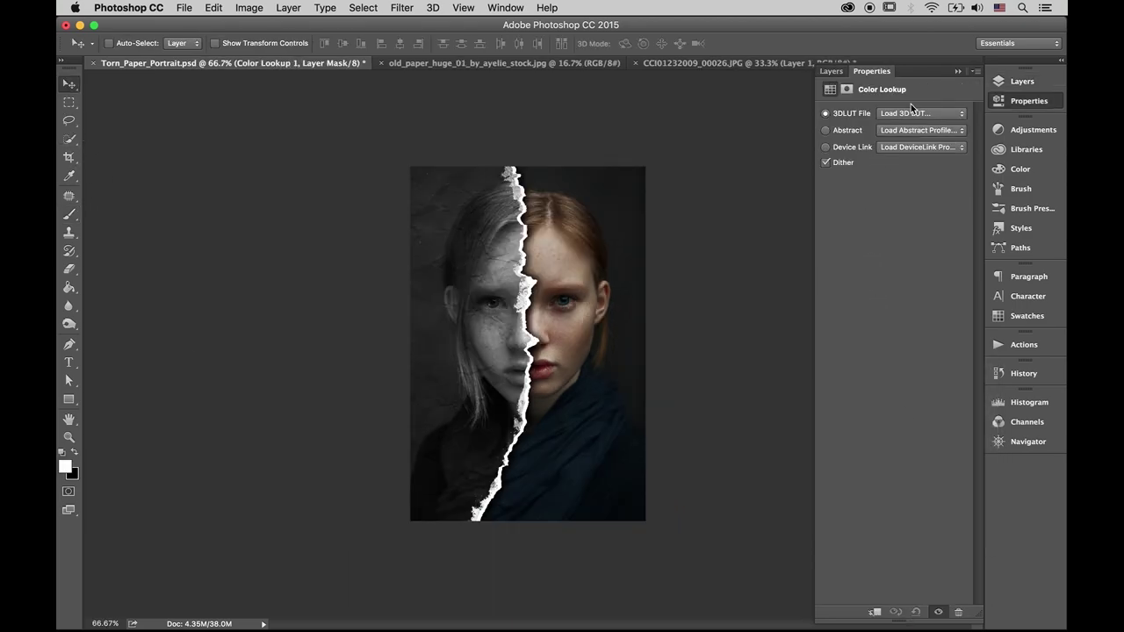
pyautogui.click(913, 110)
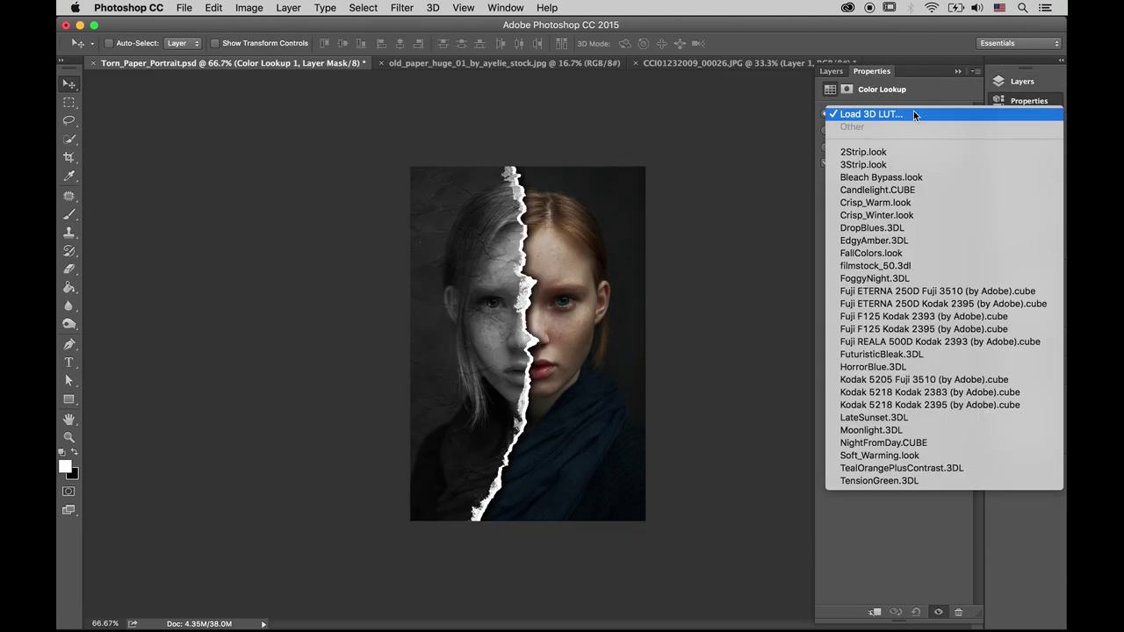
pyautogui.click(904, 467)
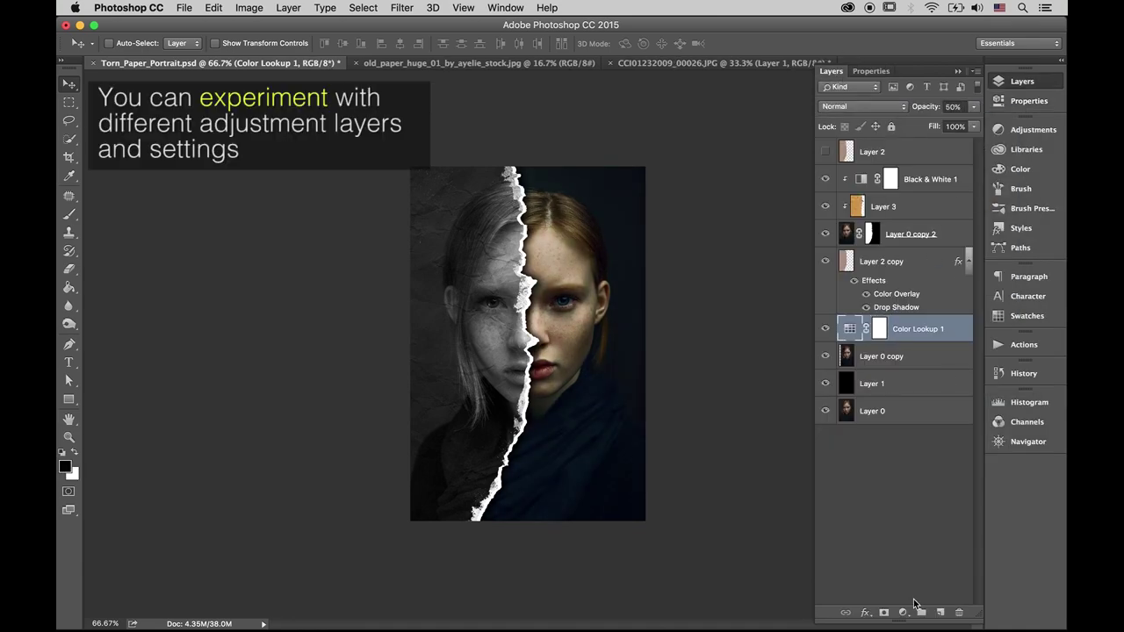
pyautogui.click(902, 612)
# Step: Add a Color Balance shifting shadows and highlights slightly cyan, then an empty Layer 4
pyautogui.click(935, 483)
pyautogui.click(904, 113)
pyautogui.click(877, 99)
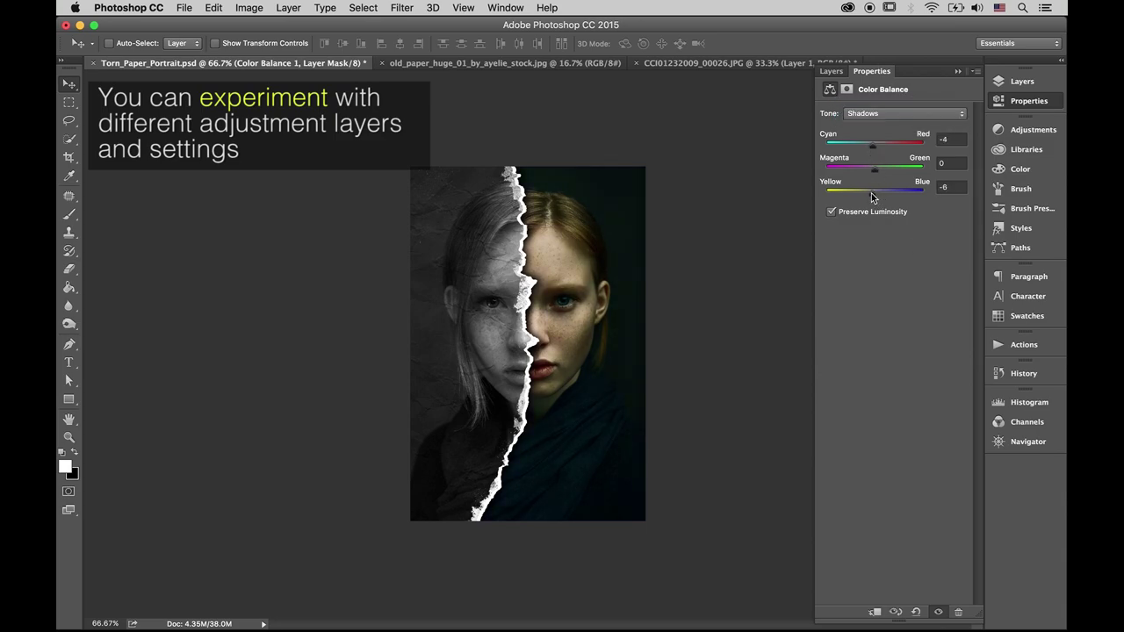
pyautogui.click(904, 114)
pyautogui.click(875, 149)
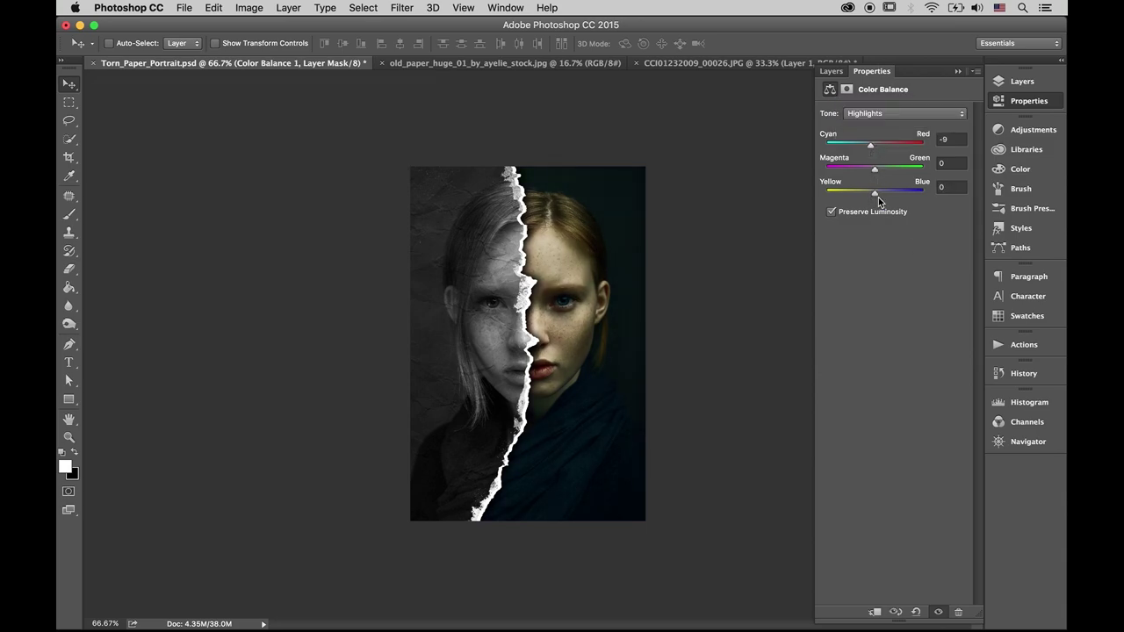
pyautogui.click(830, 71)
pyautogui.click(940, 612)
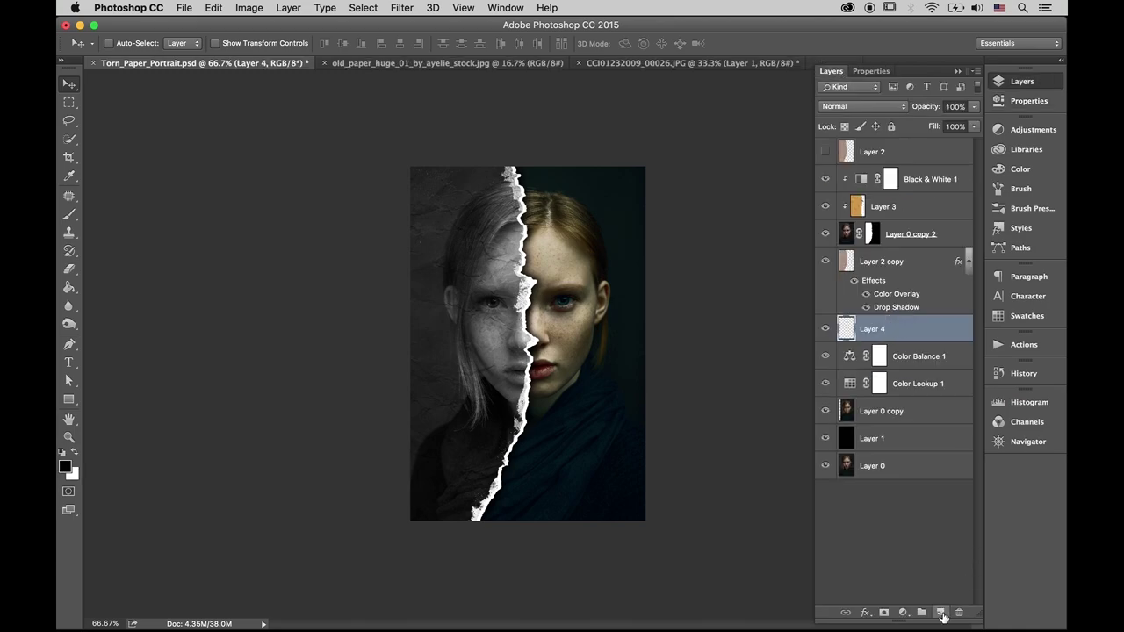
# Step: Fill Layer 4 with 60% Gray and set its blend mode to Overlay
pyautogui.click(70, 287)
pyautogui.click(1027, 316)
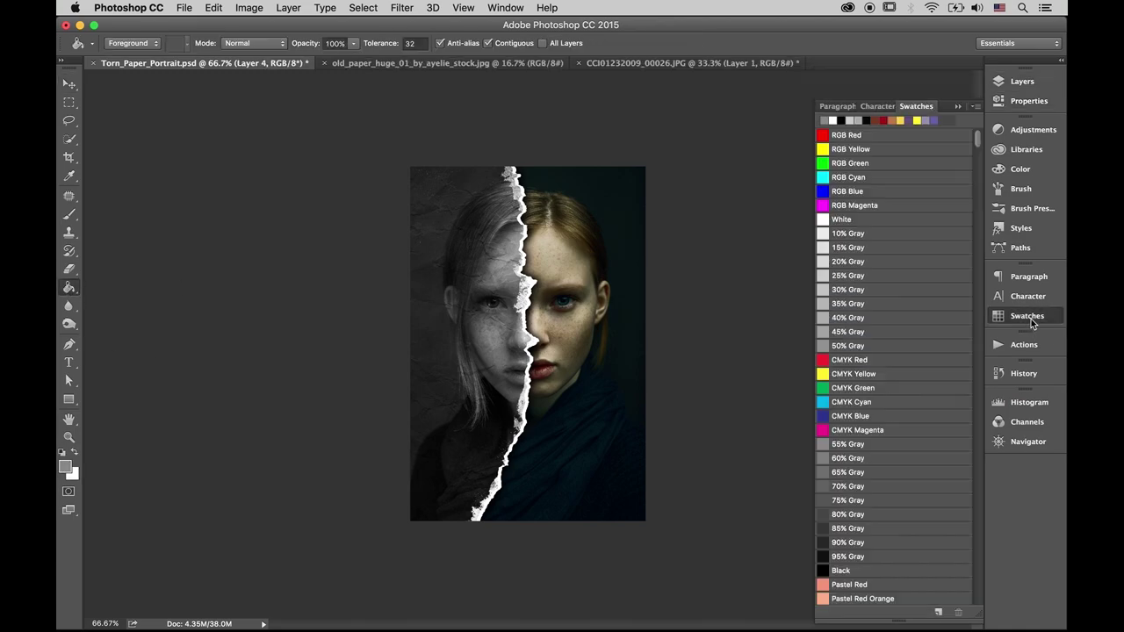
pyautogui.click(843, 459)
pyautogui.click(1022, 81)
pyautogui.click(632, 267)
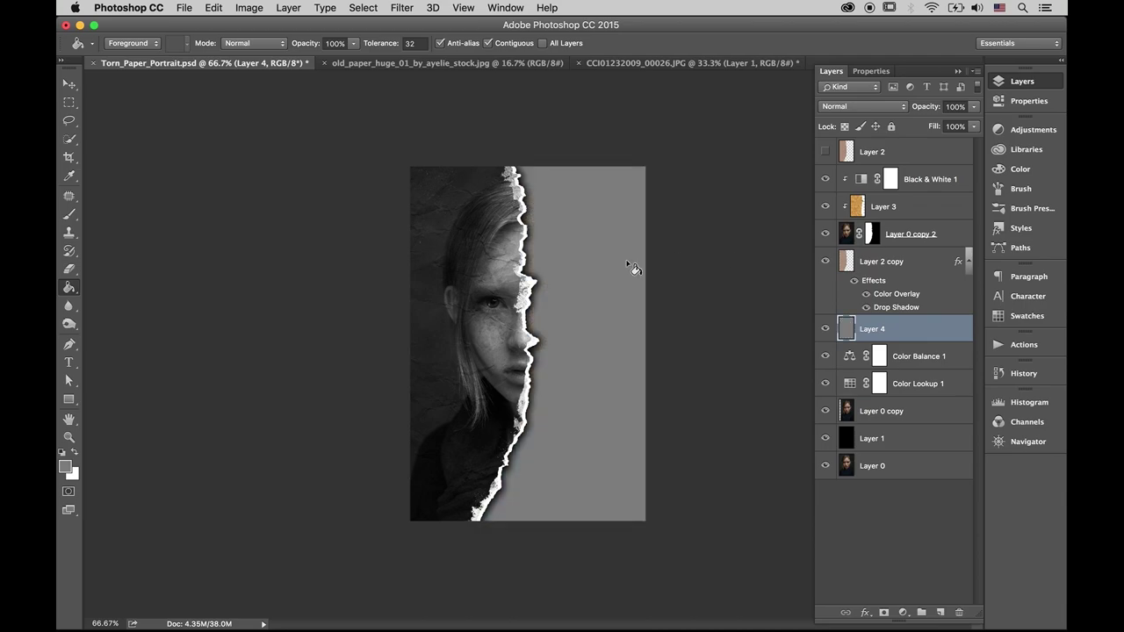
pyautogui.click(839, 109)
pyautogui.click(857, 256)
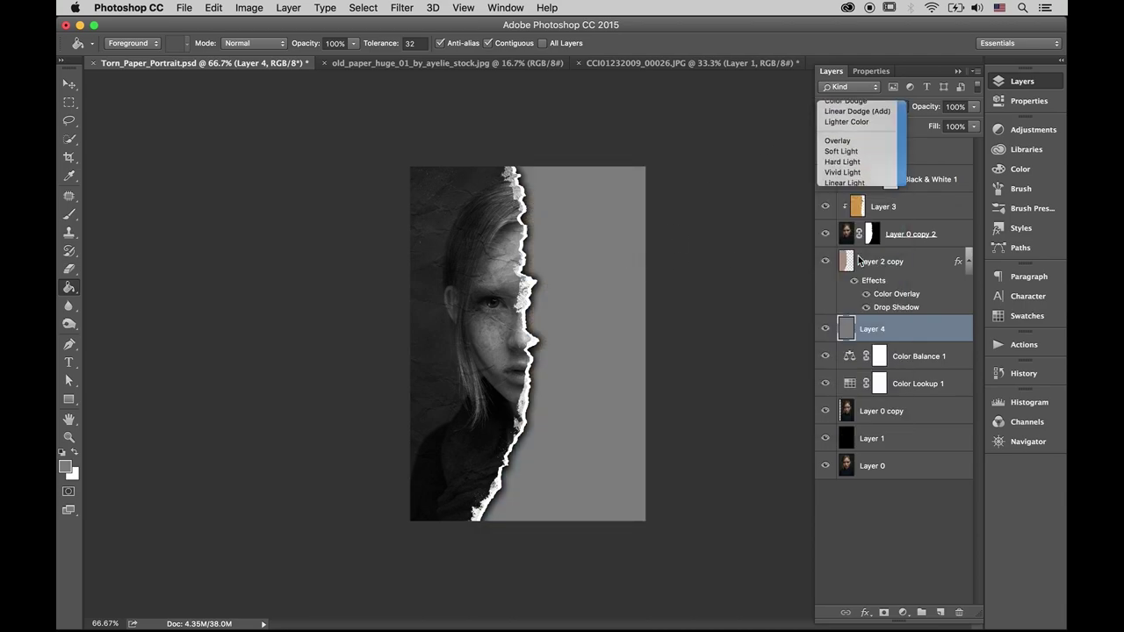
# Step: Apply Add Noise with amount 4.80 to the gray layer
pyautogui.press('v')
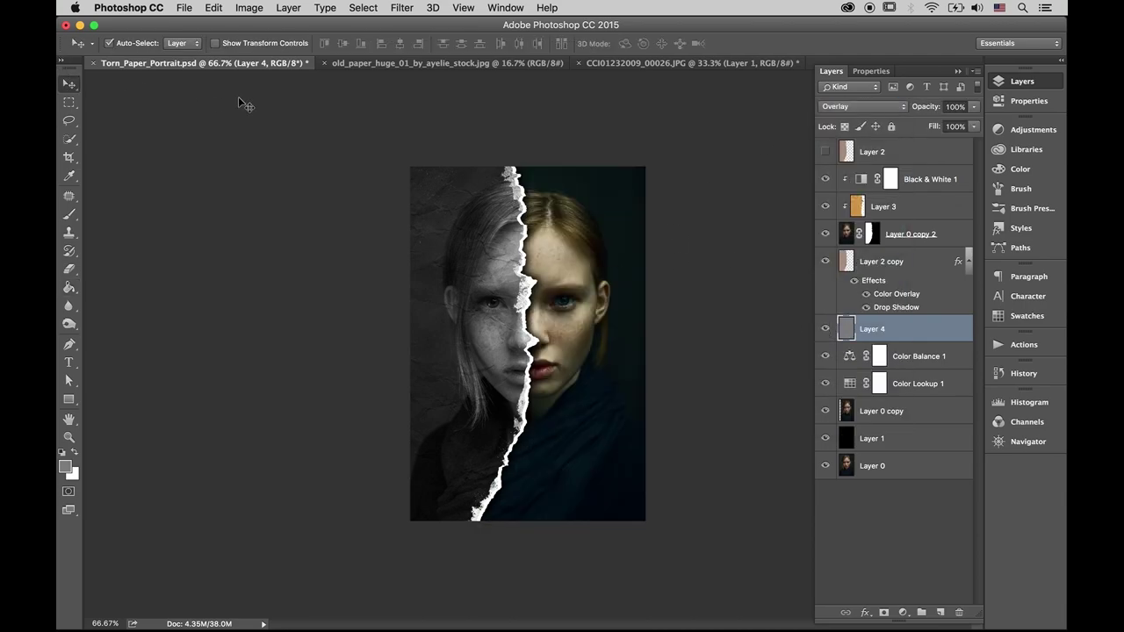
pyautogui.press('super+1')
pyautogui.click(401, 7)
pyautogui.moveTo(411, 214)
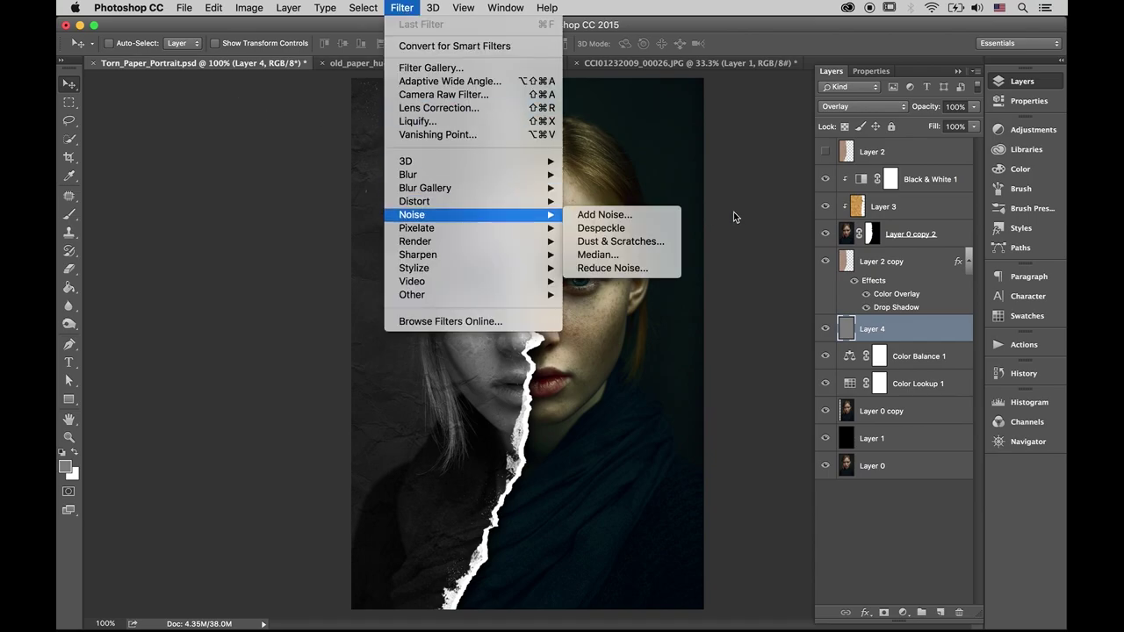
pyautogui.click(605, 214)
pyautogui.moveTo(805, 377); pyautogui.dragTo(818, 391)
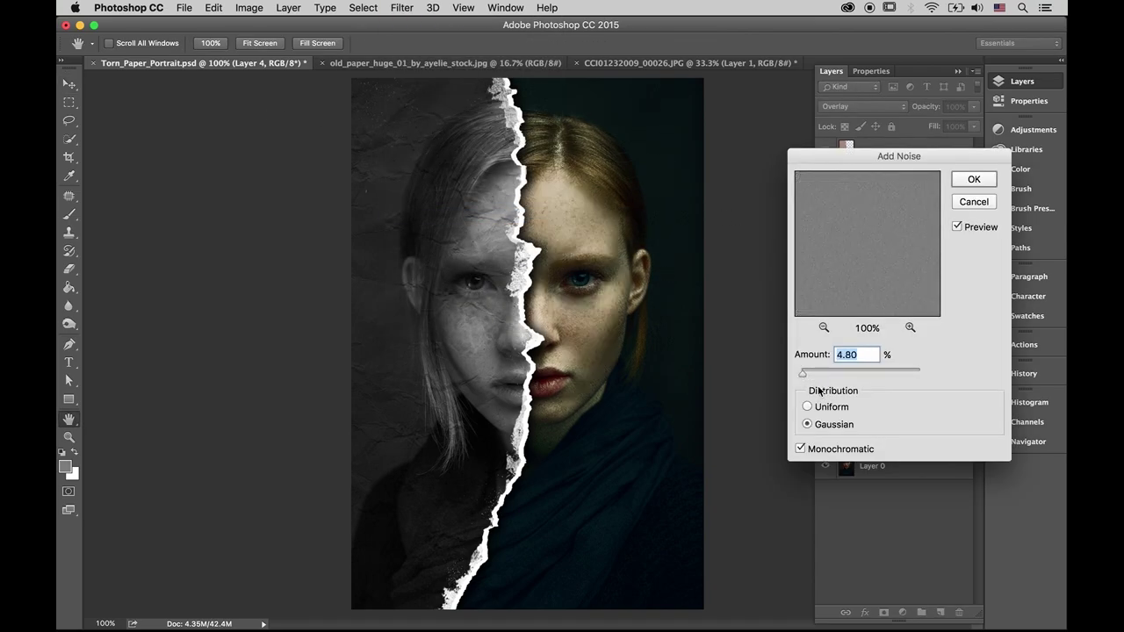
pyautogui.click(972, 180)
# Step: Enlarge the grain layer to 163.25% and set its opacity to 60%
pyautogui.press('super+minus')
pyautogui.press('super+t')
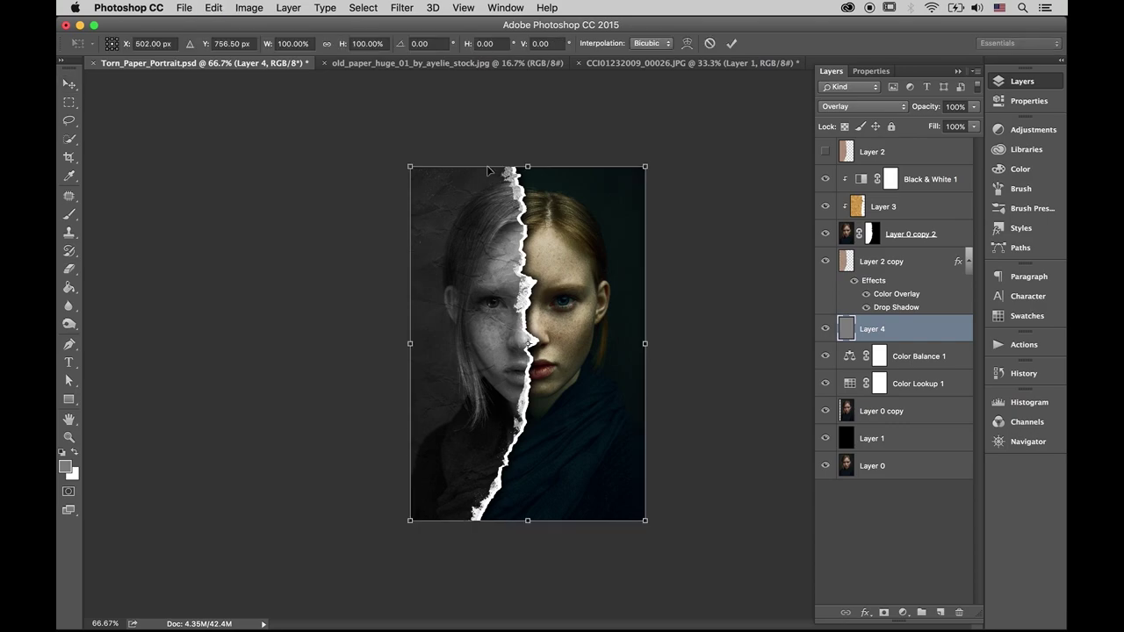
pyautogui.moveTo(392, 138); pyautogui.dragTo(288, 71)
pyautogui.moveTo(645, 520); pyautogui.dragTo(737, 571)
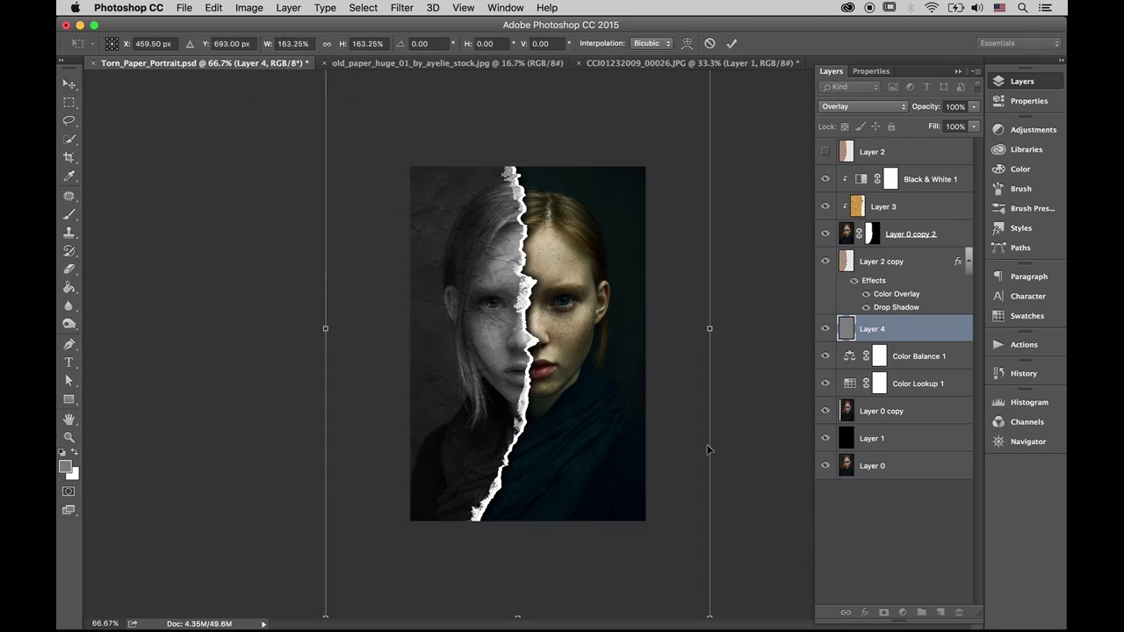
pyautogui.press('super+plus')
pyautogui.click(732, 43)
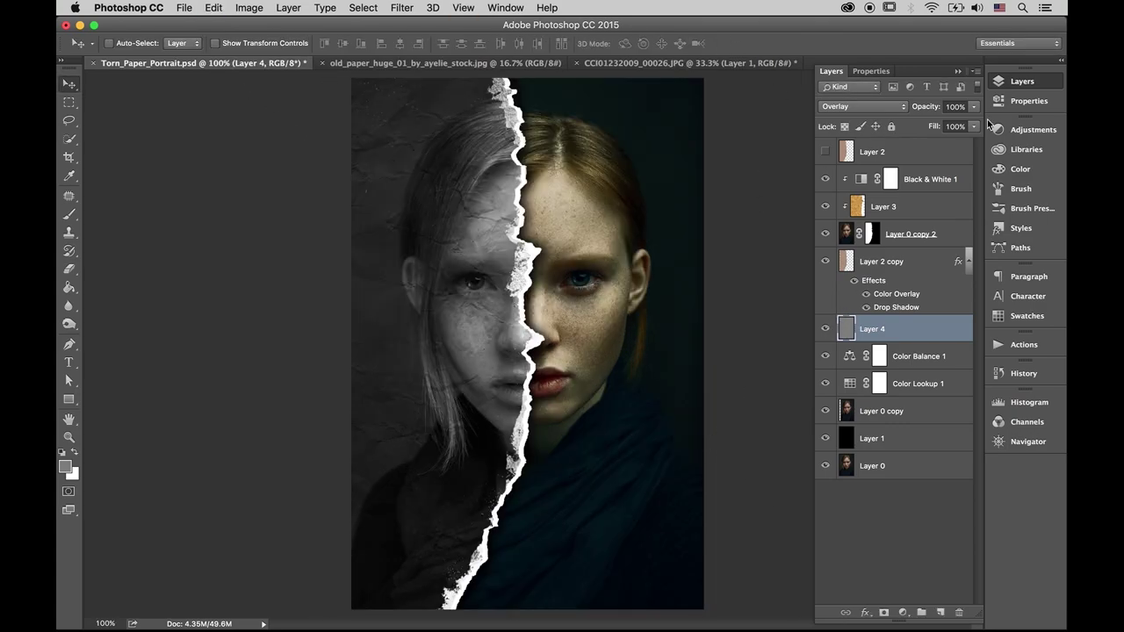
pyautogui.click(973, 106)
pyautogui.moveTo(973, 121); pyautogui.dragTo(972, 124)
pyautogui.press('super+minus')
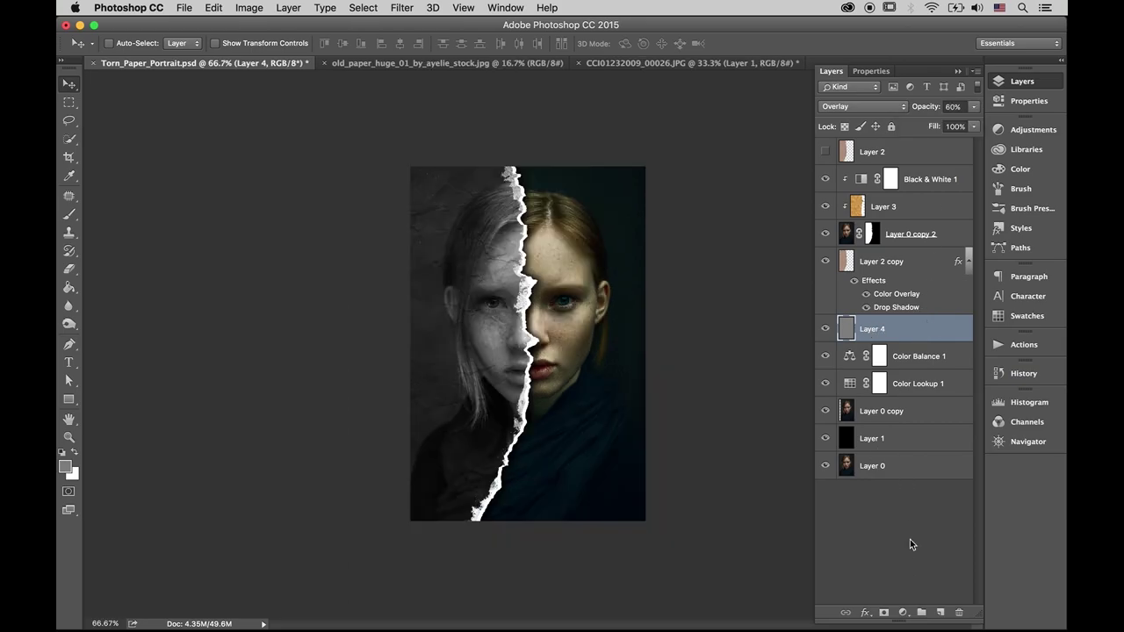
pyautogui.click(903, 612)
# Step: Add Black & White 2 in Luminosity blend mode with the Blue Filter preset
pyautogui.click(928, 493)
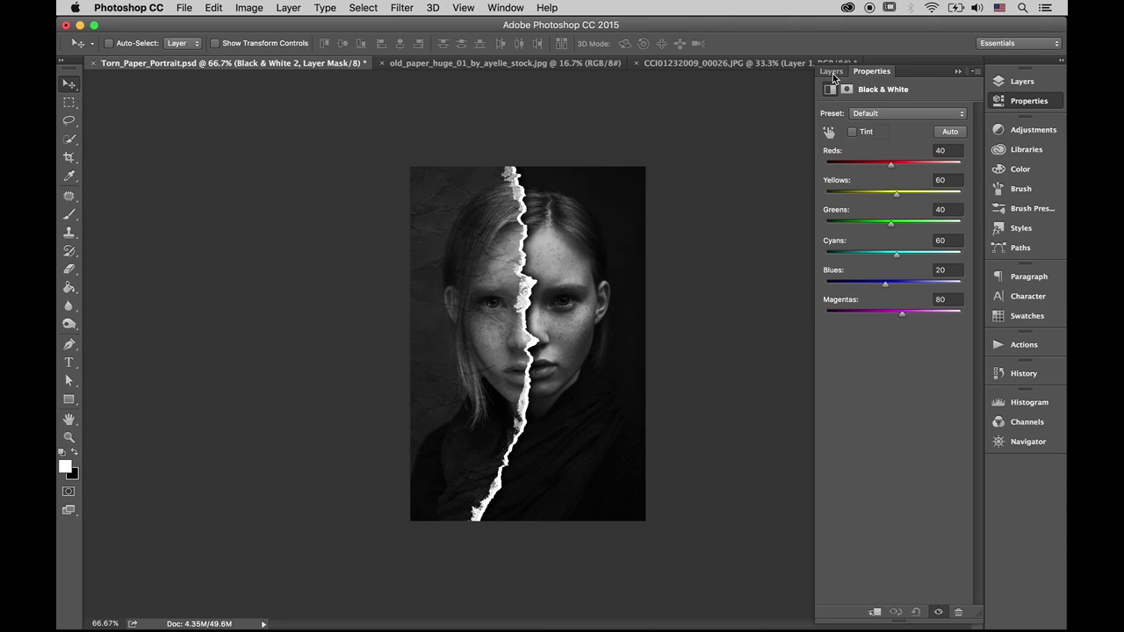
pyautogui.click(831, 72)
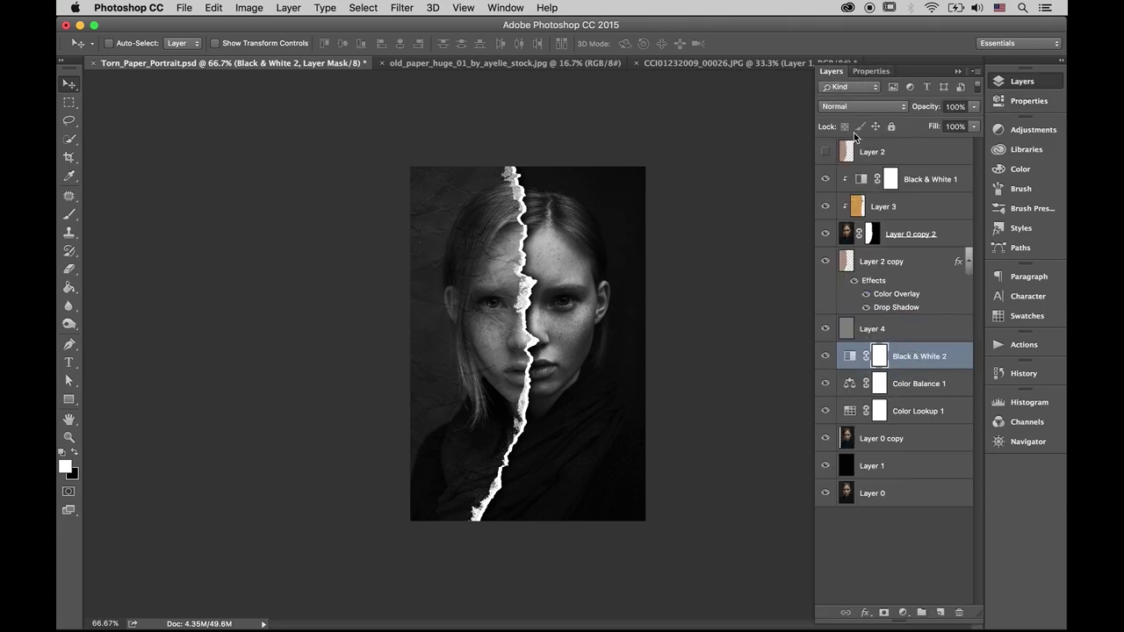
pyautogui.click(860, 106)
pyautogui.click(849, 424)
pyautogui.click(878, 72)
pyautogui.click(881, 113)
pyautogui.click(882, 132)
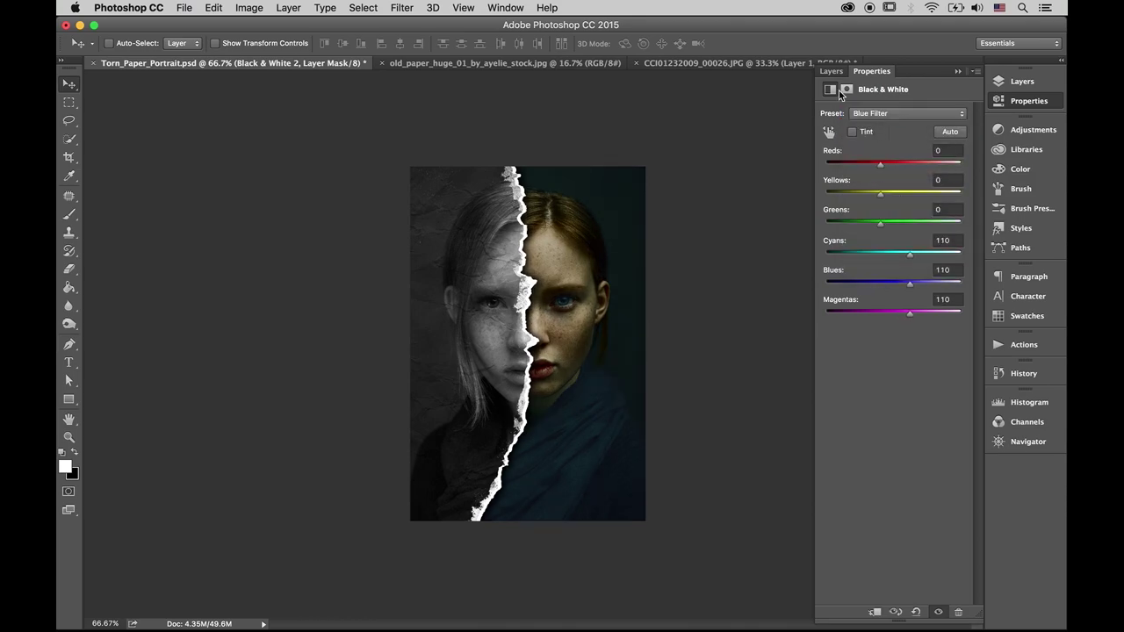
# Step: Lower Black & White 2 to 85% opacity, move Layer 4 under Layer 2, and add Layer 5
pyautogui.click(831, 71)
pyautogui.click(971, 106)
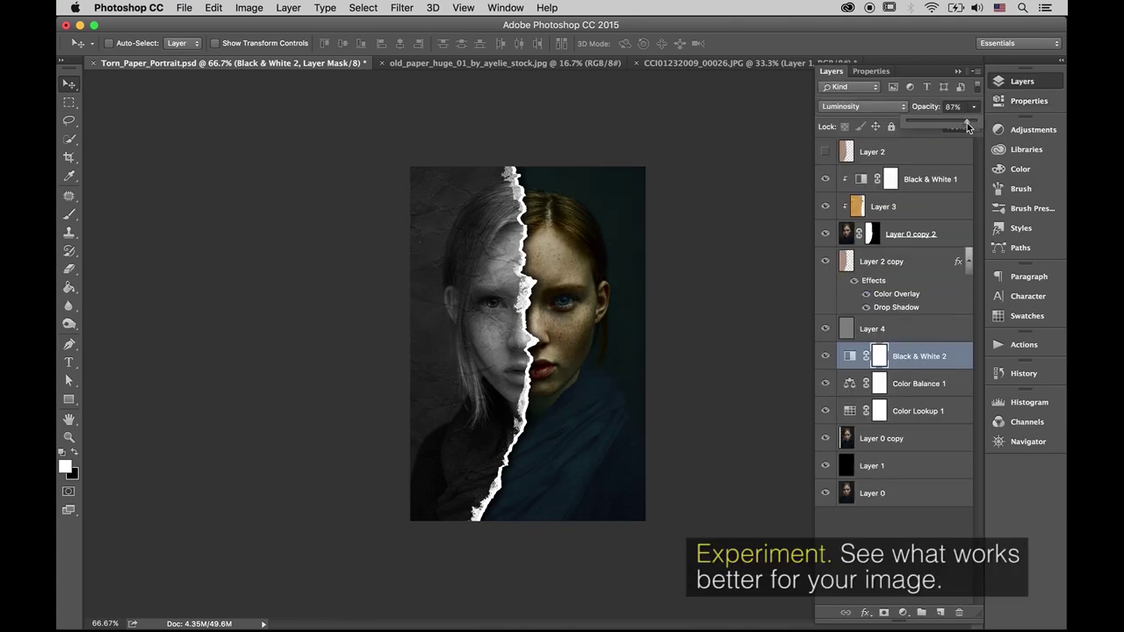
pyautogui.click(935, 364)
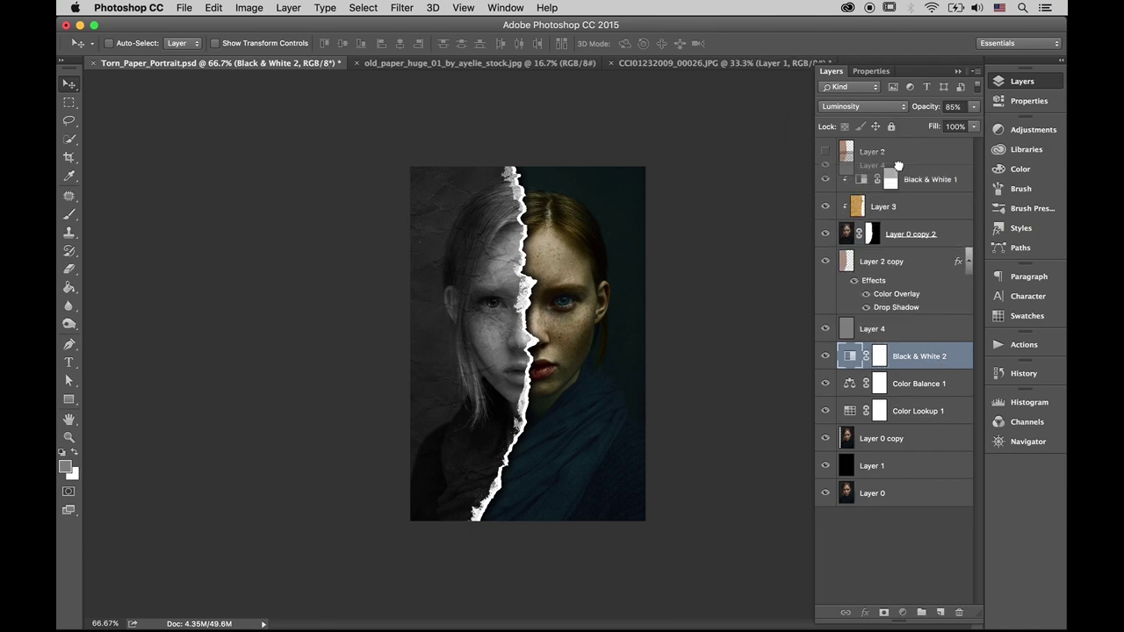
pyautogui.moveTo(899, 334)
pyautogui.mouseDown()
pyautogui.moveTo(888, 167)
pyautogui.moveTo(897, 365)
pyautogui.mouseUp()
pyautogui.click(940, 613)
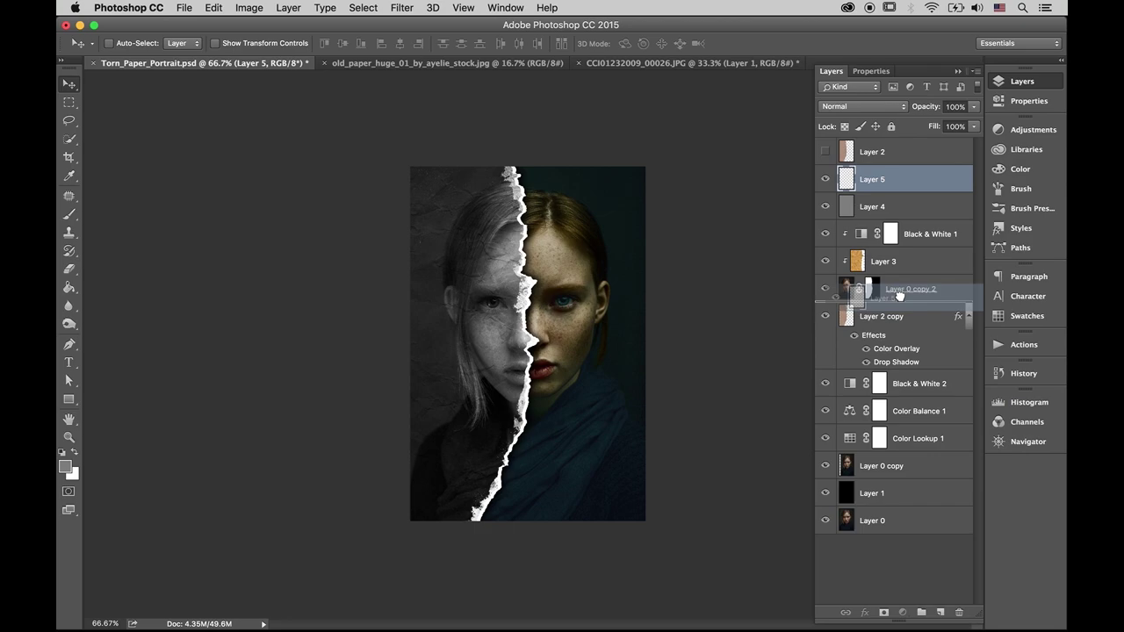
# Step: Fill Layer 5 with grey and set it to Overlay blending
pyautogui.click(70, 287)
pyautogui.click(614, 255)
pyautogui.click(851, 106)
pyautogui.click(853, 261)
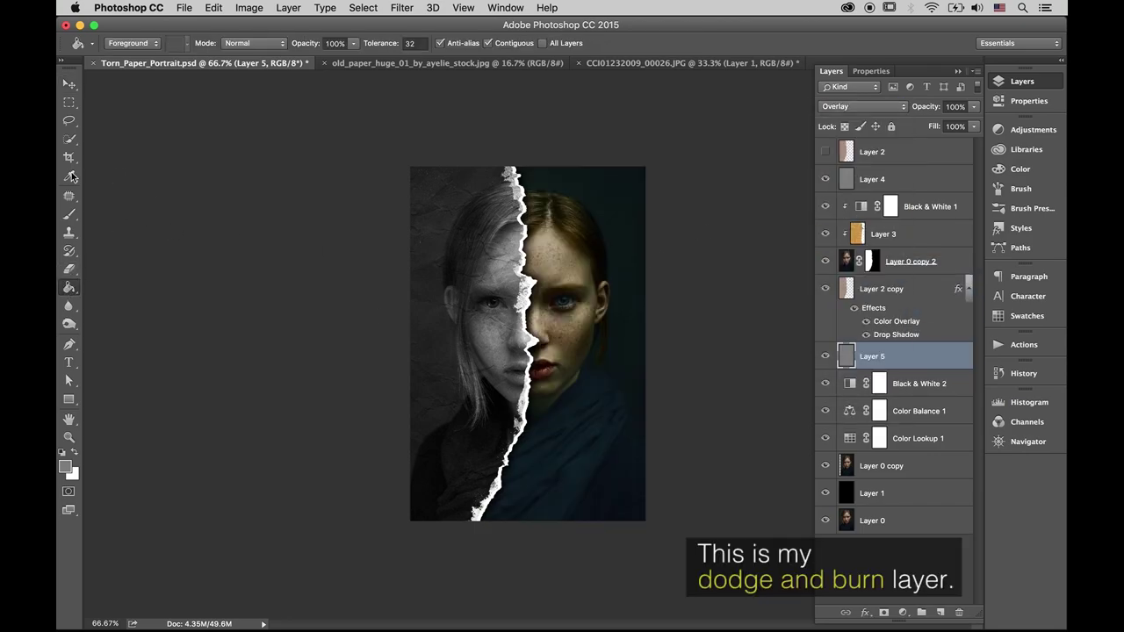
# Step: Burn and dodge the colour face on Layer 5 at low exposure, comparing before and after
pyautogui.click(70, 323)
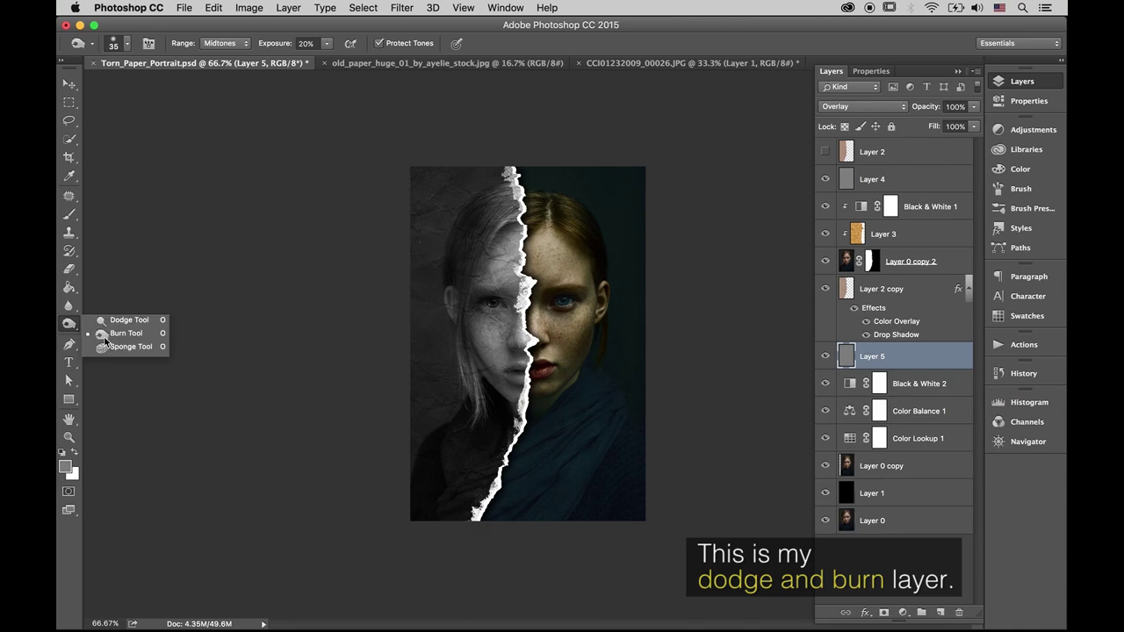
pyautogui.click(117, 336)
pyautogui.hotkey('ctrl', '1')
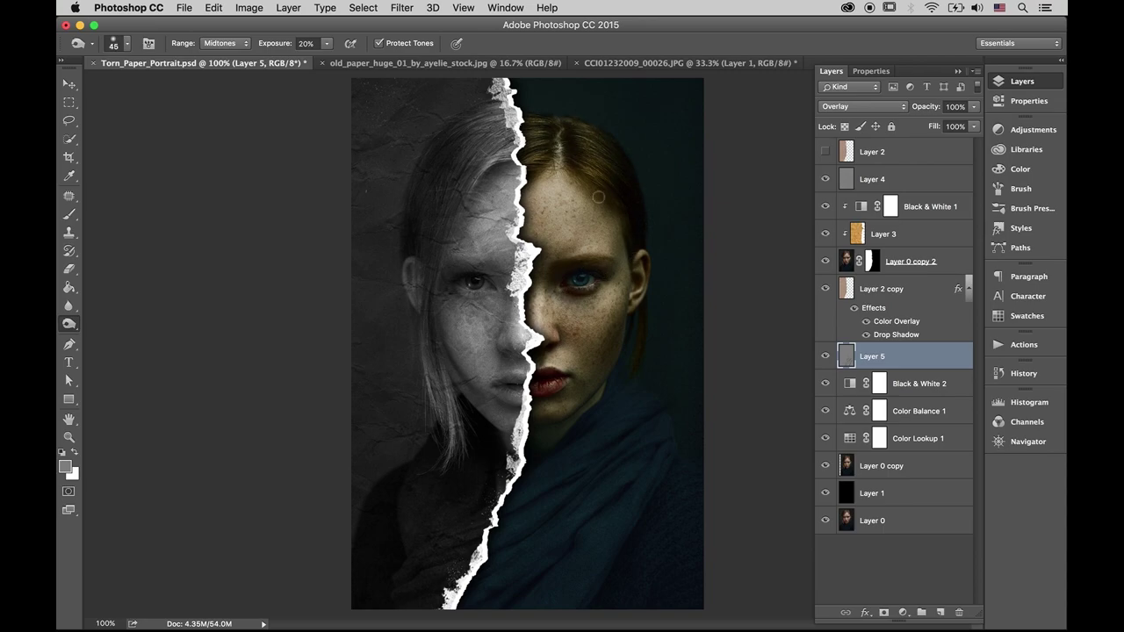
pyautogui.moveTo(68, 323); pyautogui.dragTo(114, 319)
pyautogui.click(309, 42)
pyautogui.write('10')
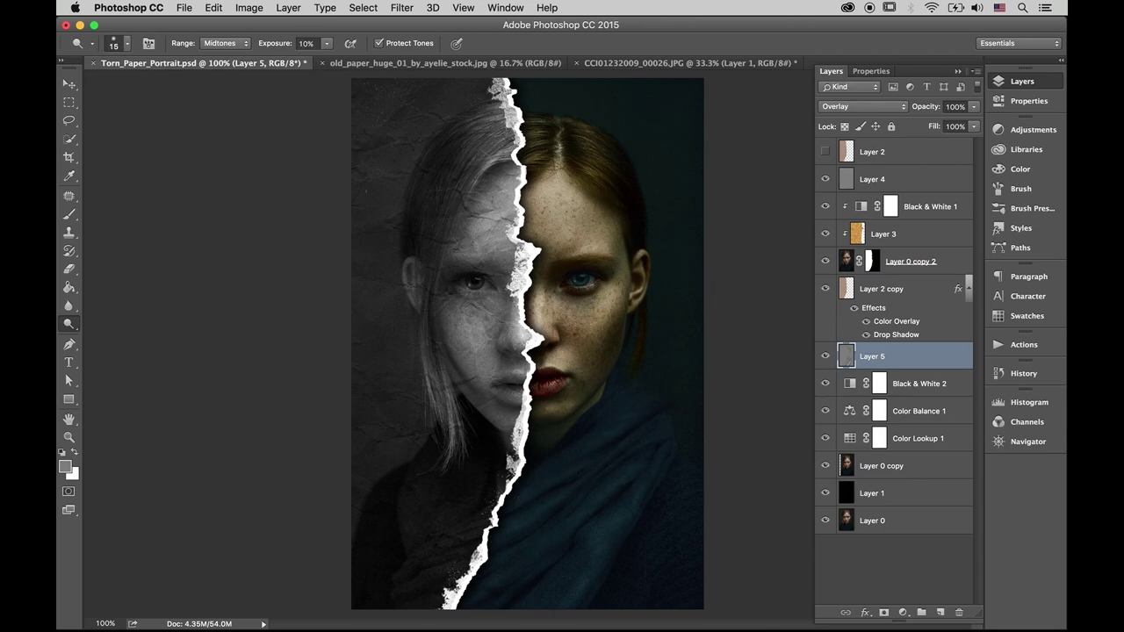
pyautogui.keyDown('alt'); pyautogui.click(660, 292); pyautogui.keyUp('alt')
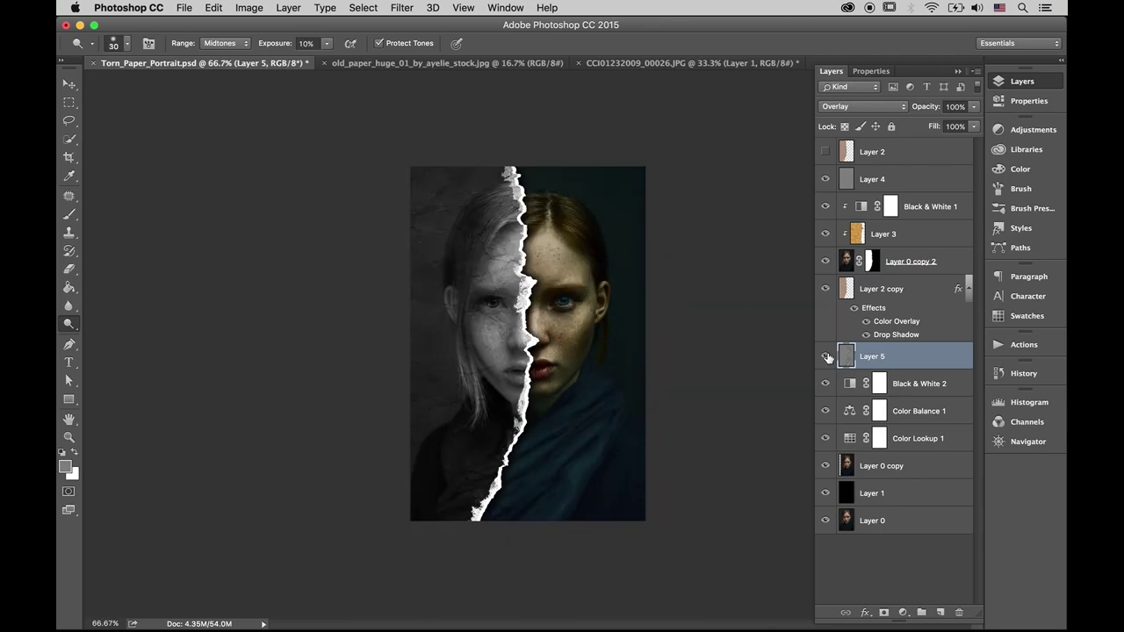
pyautogui.press('v')
pyautogui.click(859, 207)
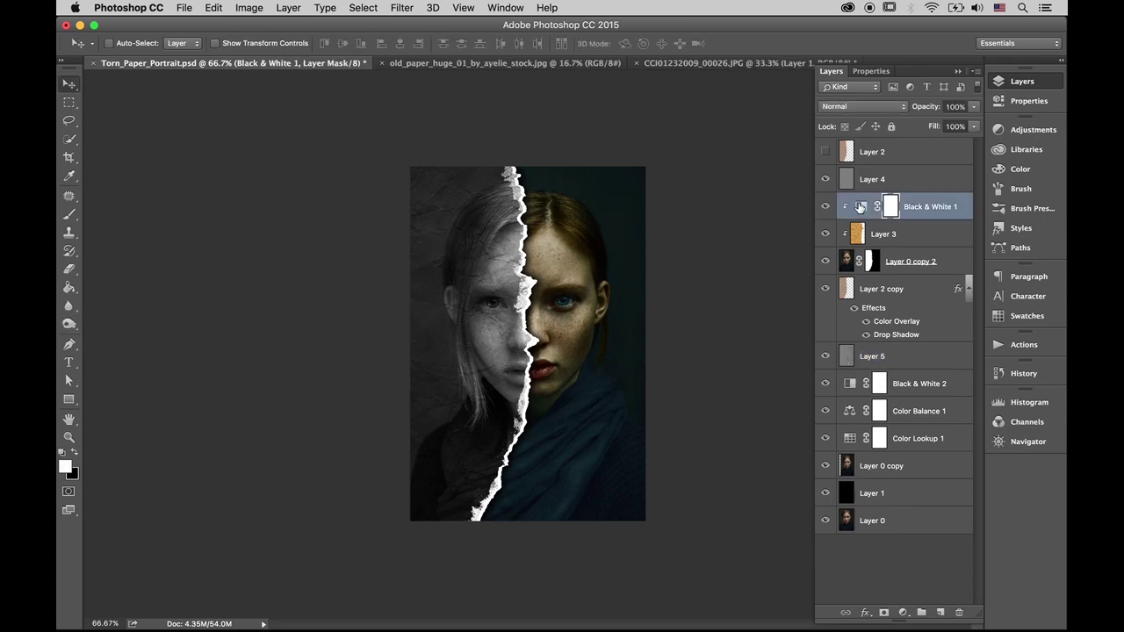
# Step: Set Black & White 1 Reds to 4 and Yellows to 55, undoing a stray Greens change
pyautogui.doubleClick(859, 208)
pyautogui.moveTo(891, 165); pyautogui.dragTo(878, 166)
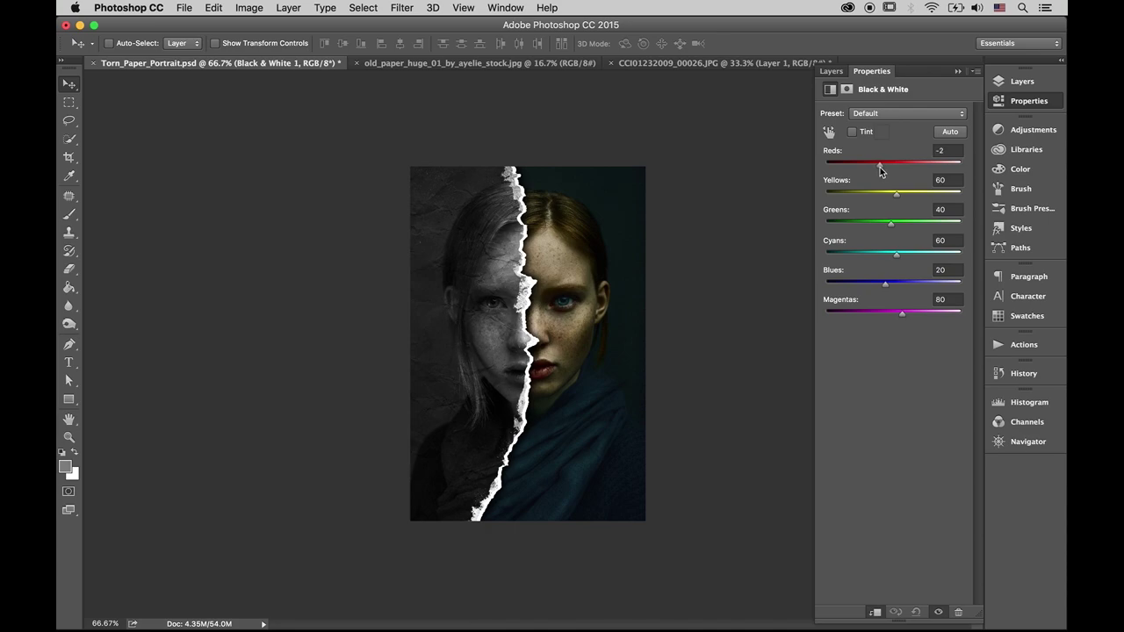
pyautogui.moveTo(884, 187); pyautogui.dragTo(892, 197)
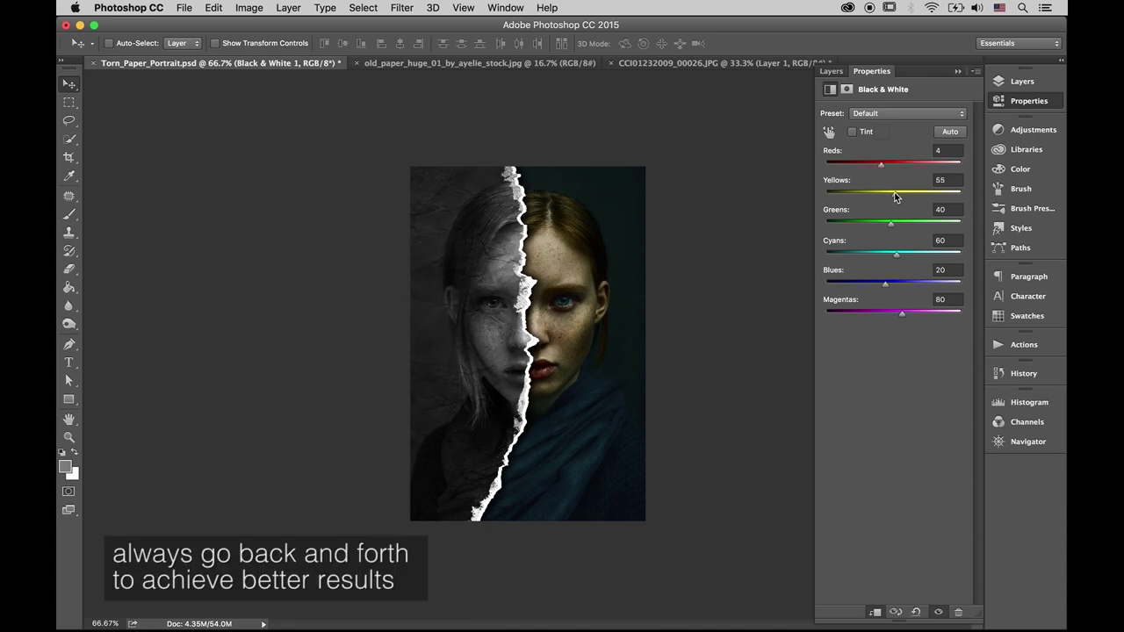
pyautogui.press('super+z')
# Step: Convert Layer 0 copy to a Smart Object
pyautogui.click(831, 71)
pyautogui.click(847, 467)
pyautogui.rightClick(959, 460)
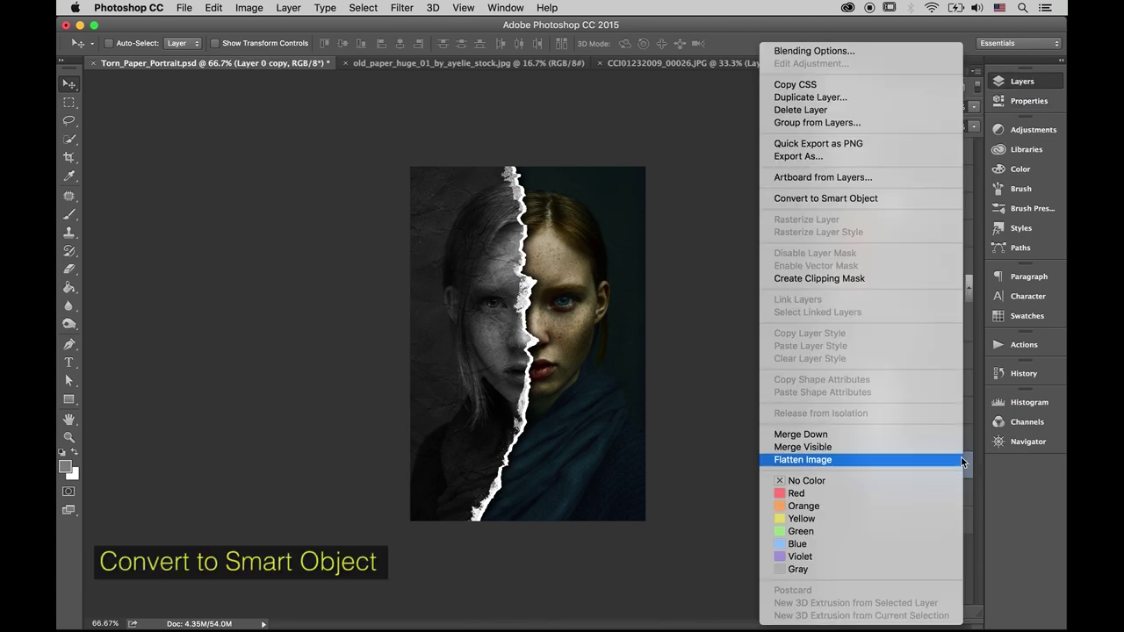
pyautogui.click(825, 198)
# Step: Apply a Sharpen smart filter to Layer 0 copy
pyautogui.click(401, 7)
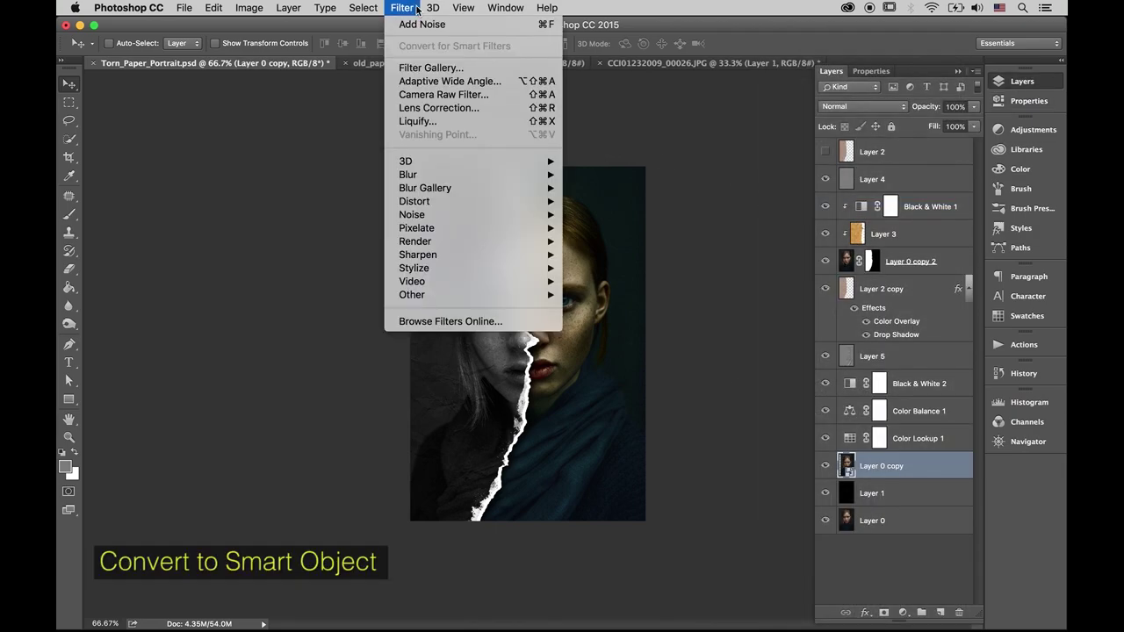
pyautogui.moveTo(418, 255)
pyautogui.click(590, 268)
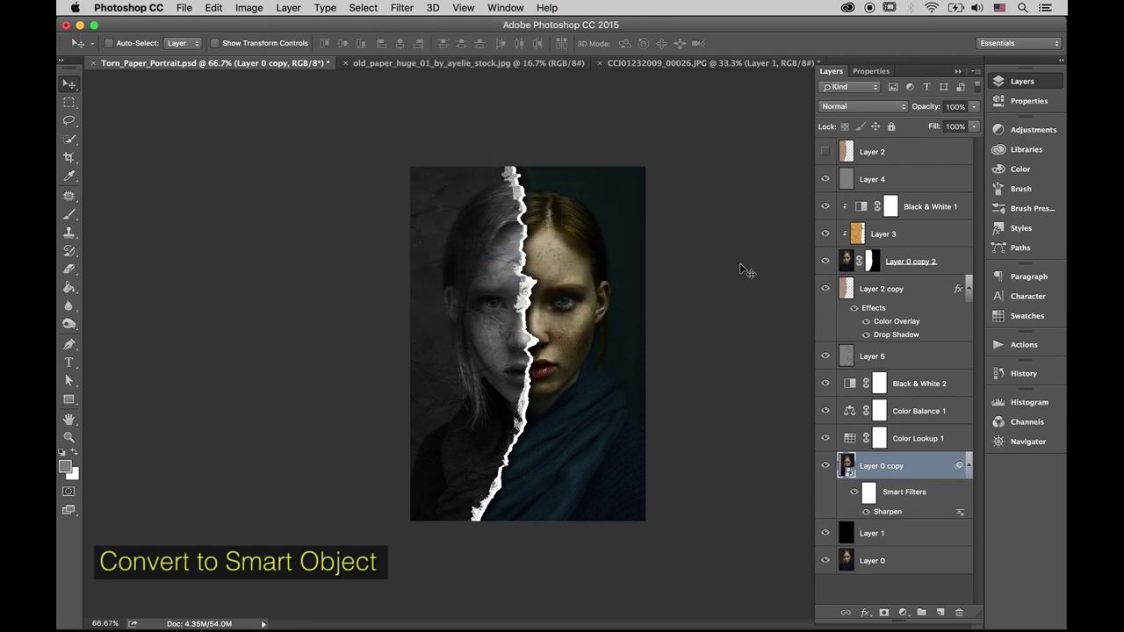
pyautogui.click(846, 261)
pyautogui.click(401, 7)
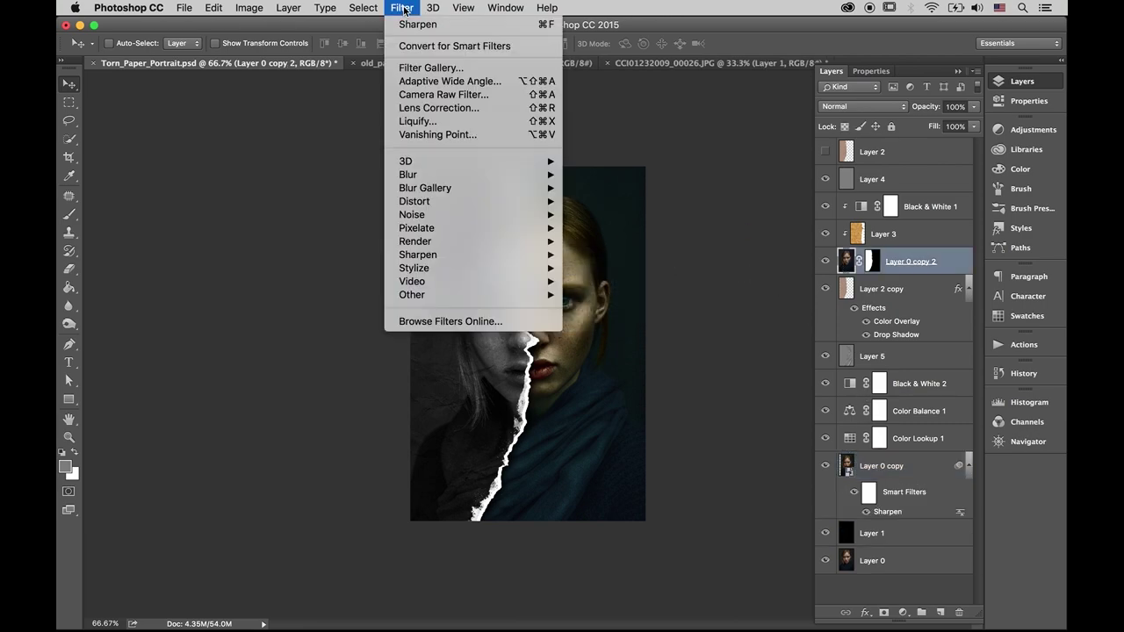
pyautogui.press('Escape')
pyautogui.press('super+1')
# Step: Change Layer 2 copy's Color Overlay colour from white to light grey #dddddd
pyautogui.click(948, 294)
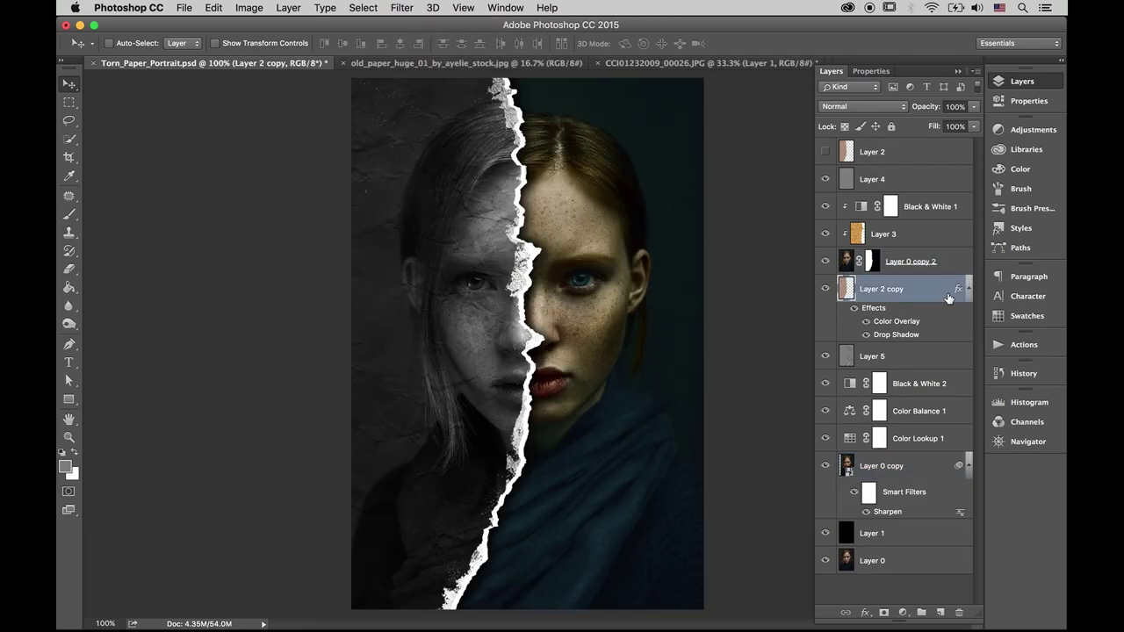
pyautogui.doubleClick(925, 326)
pyautogui.moveTo(573, 155)
pyautogui.mouseDown()
pyautogui.moveTo(932, 155)
pyautogui.moveTo(849, 155)
pyautogui.mouseUp()
pyautogui.click(854, 200)
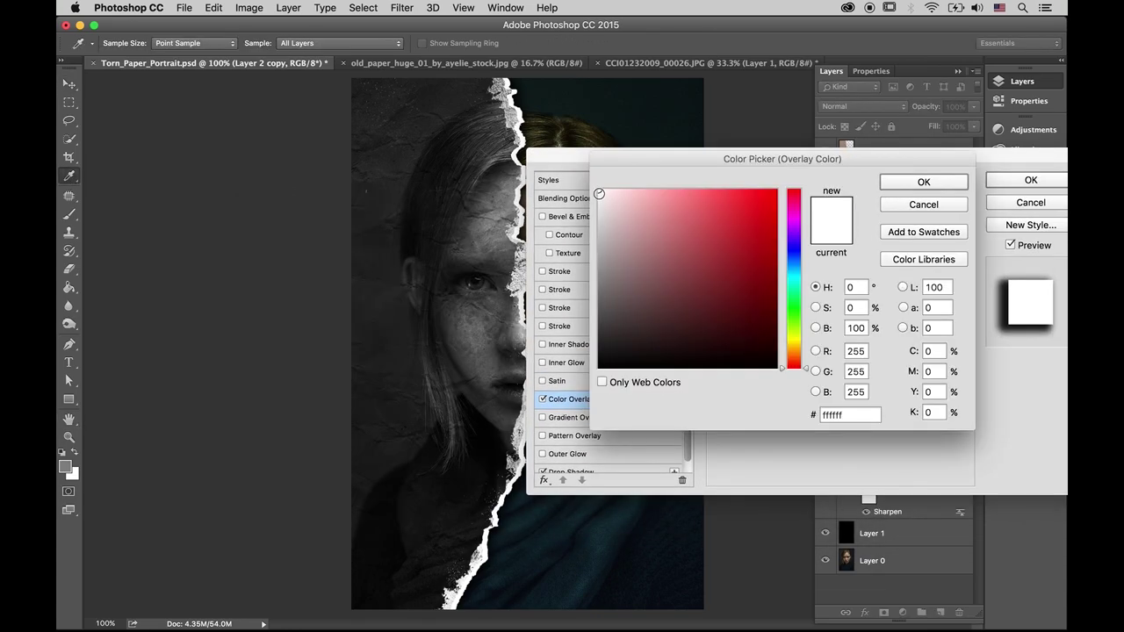
pyautogui.moveTo(599, 193); pyautogui.dragTo(597, 215)
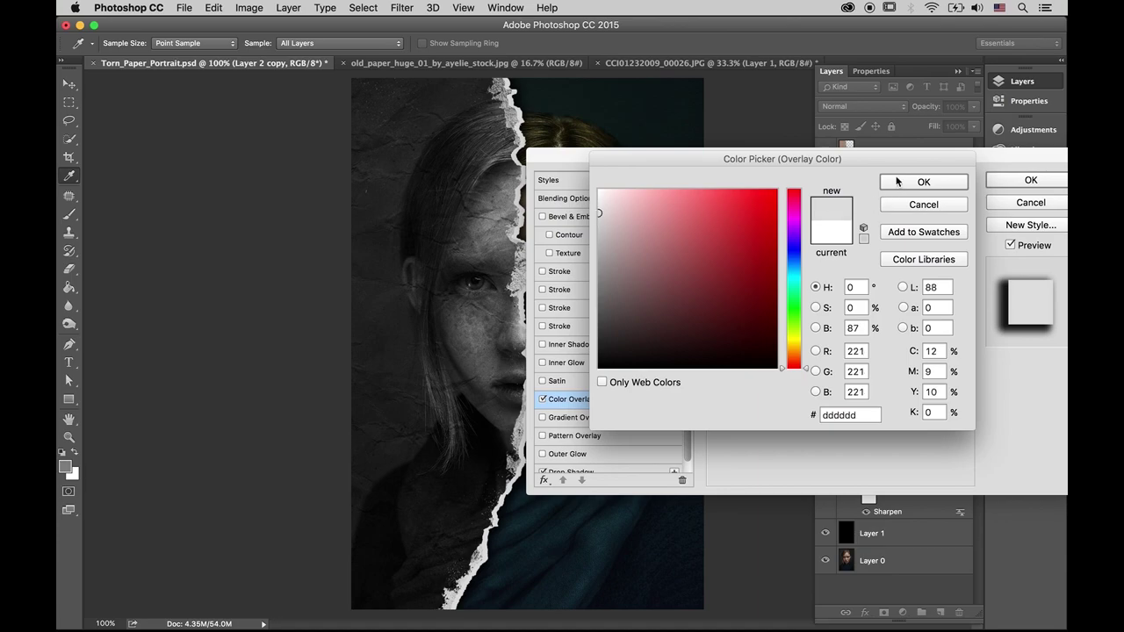
pyautogui.click(924, 182)
pyautogui.click(1030, 179)
pyautogui.press('v')
pyautogui.hotkey('ctrl', '-')
pyautogui.click(927, 472)
# Step: Apply a 3.6 px Gaussian Blur smart filter to Layer 0 copy
pyautogui.click(401, 8)
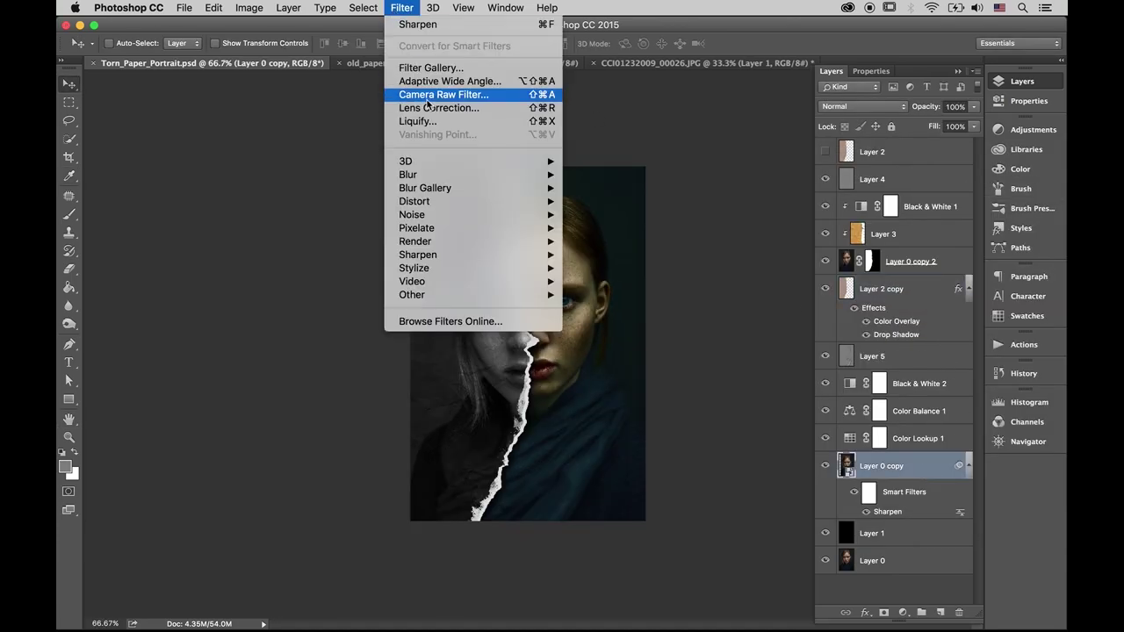
pyautogui.click(597, 228)
pyautogui.moveTo(582, 56); pyautogui.dragTo(836, 111)
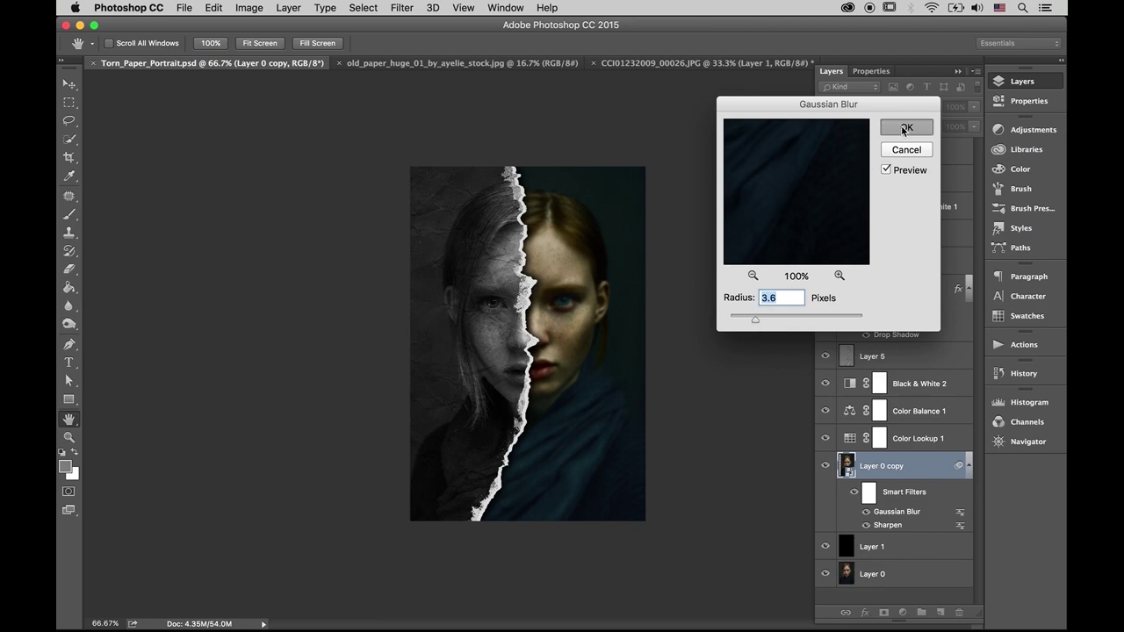
pyautogui.click(906, 127)
# Step: Mask the blur off the face with a 100% opacity, size 500 black brush
pyautogui.click(69, 214)
pyautogui.click(67, 451)
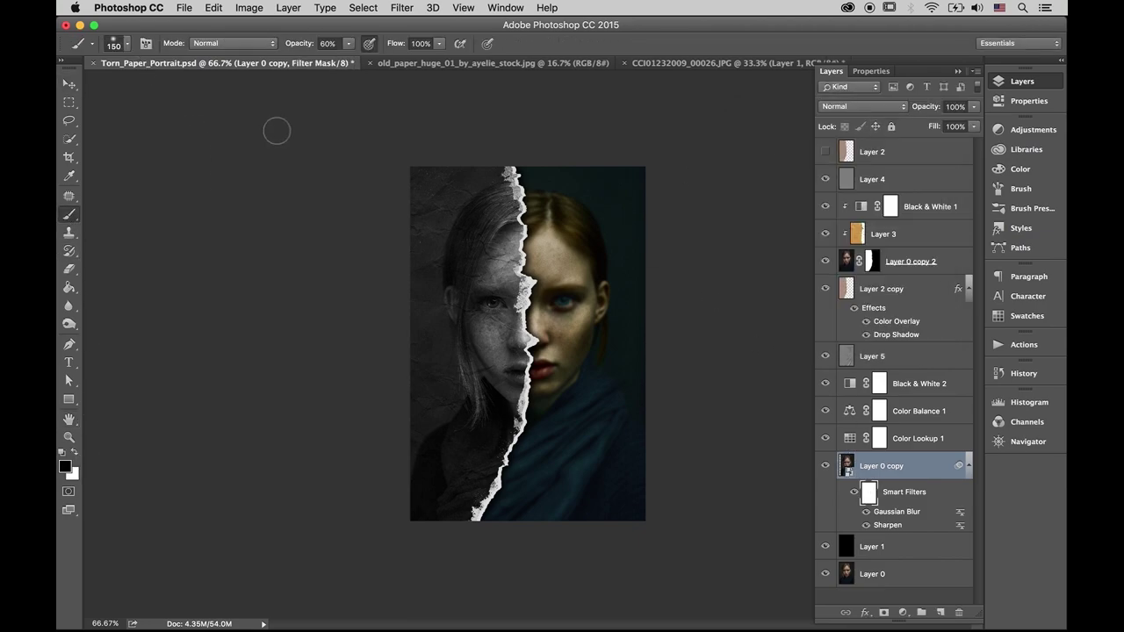
pyautogui.click(348, 43)
pyautogui.click(866, 492)
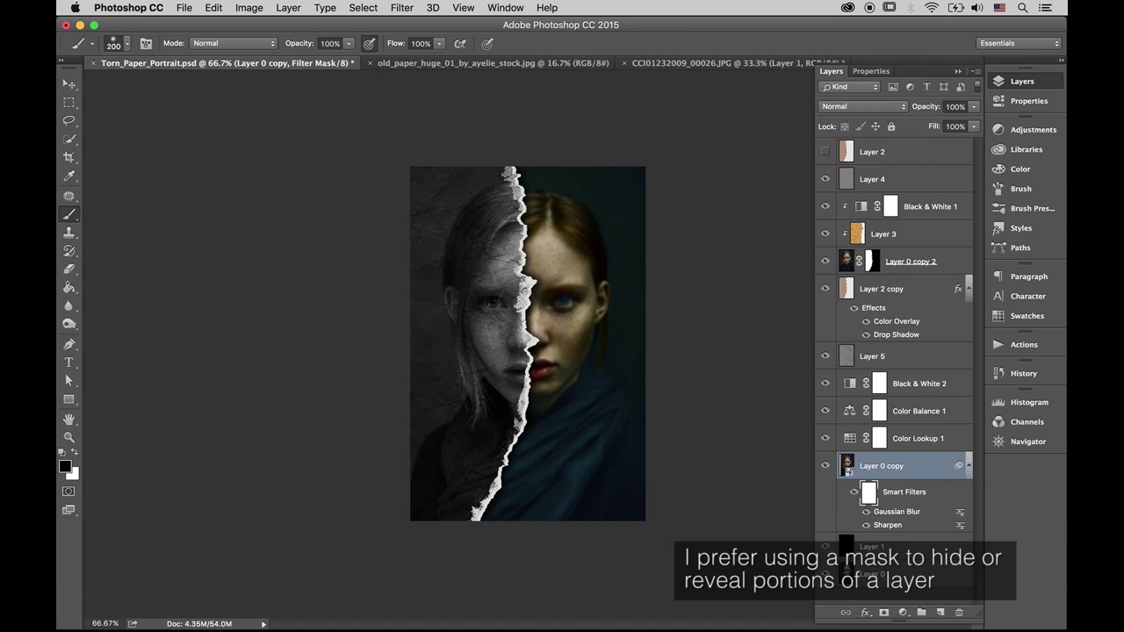
pyautogui.press(']')
pyautogui.press(']')
pyautogui.press(']')
pyautogui.moveTo(500, 299)
pyautogui.mouseDown()
pyautogui.moveTo(561, 281)
pyautogui.moveTo(540, 439)
pyautogui.mouseUp()
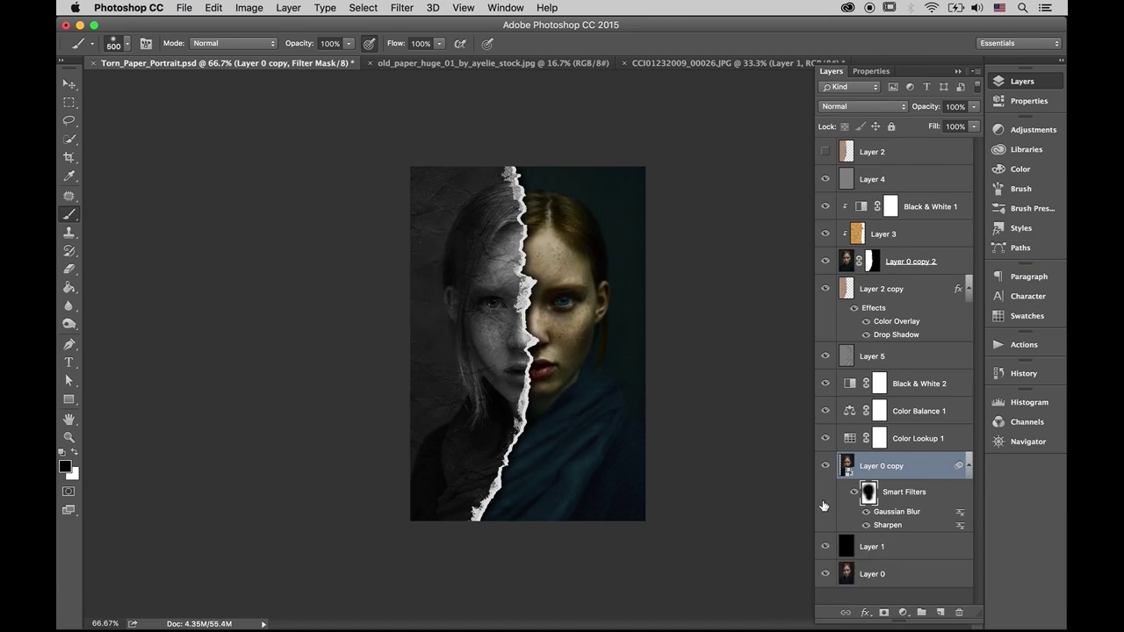
pyautogui.press('v')
pyautogui.click(911, 260)
pyautogui.click(902, 612)
# Step: Add a Levels adjustment with the black input set to 7
pyautogui.click(917, 418)
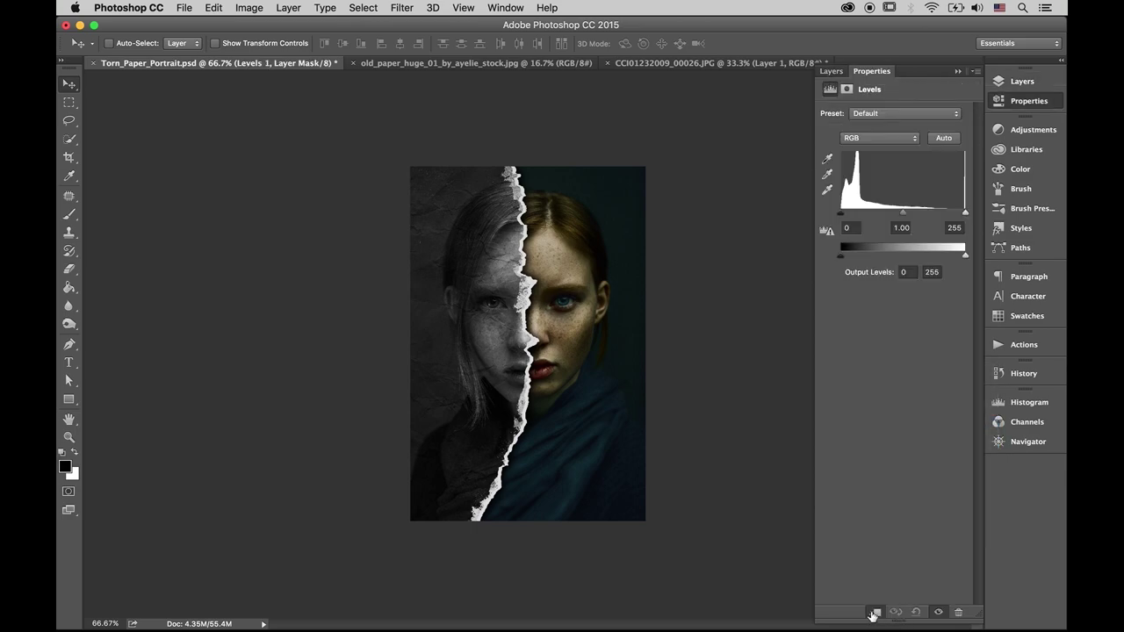
pyautogui.moveTo(846, 217); pyautogui.dragTo(844, 217)
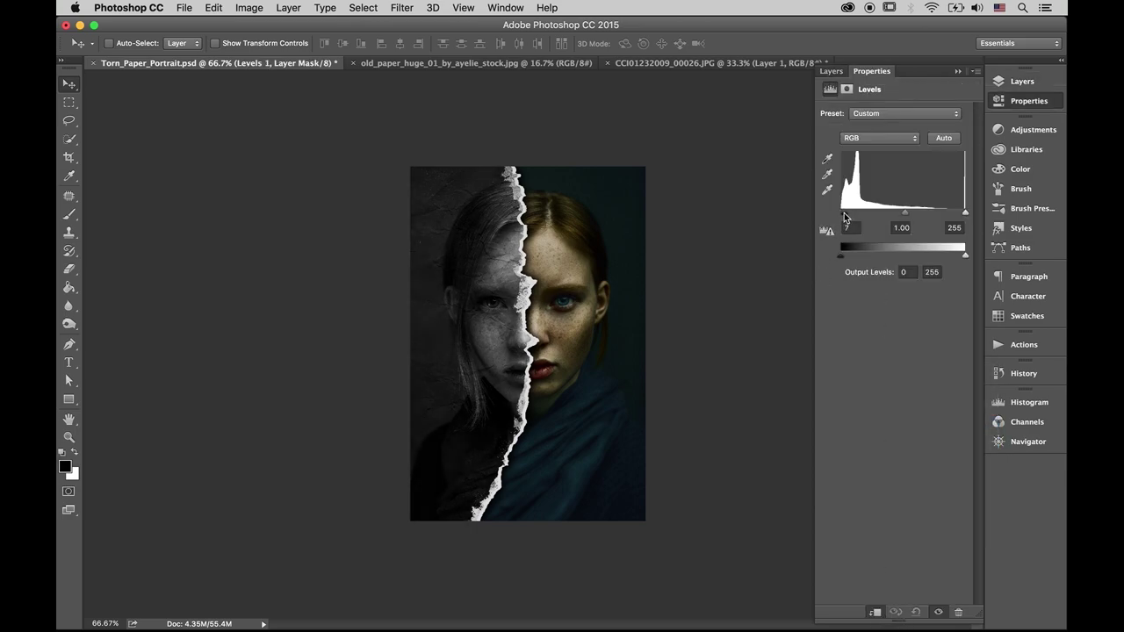
pyautogui.click(829, 71)
# Step: Add a Brightness/Contrast adjustment with Contrast 9 and select the torn-paper layers
pyautogui.click(902, 611)
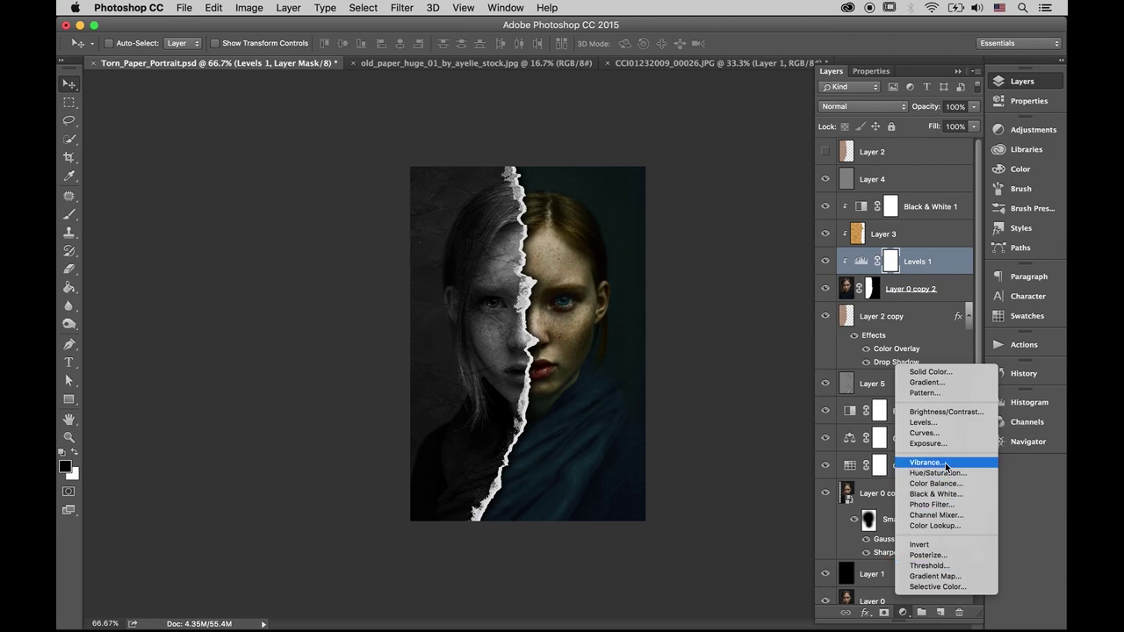
pyautogui.click(935, 404)
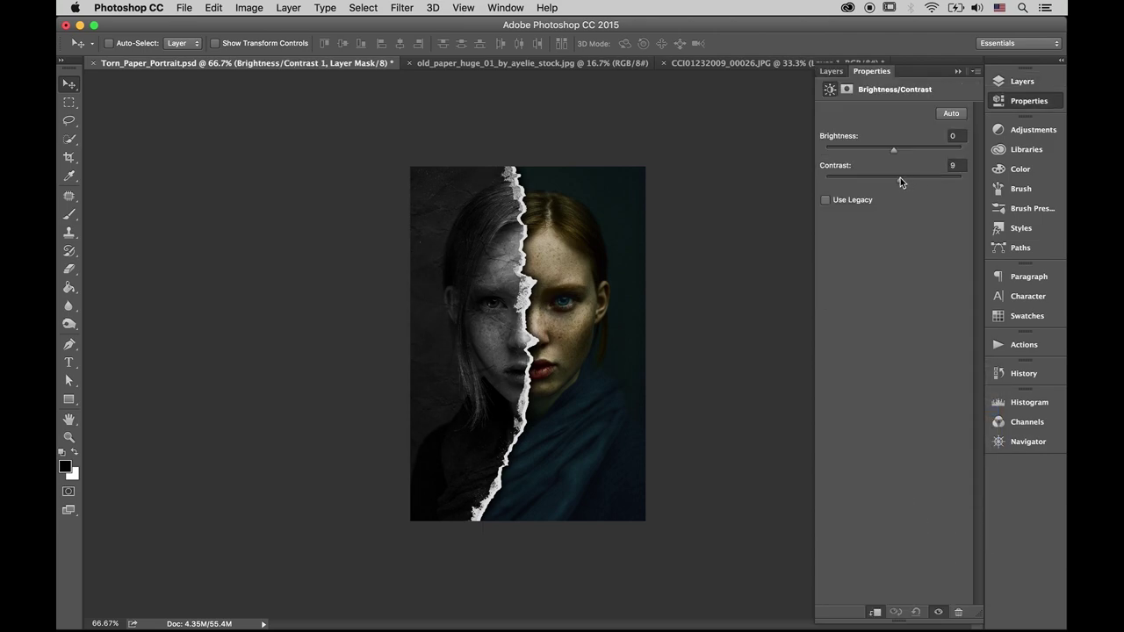
pyautogui.click(831, 71)
pyautogui.click(882, 509)
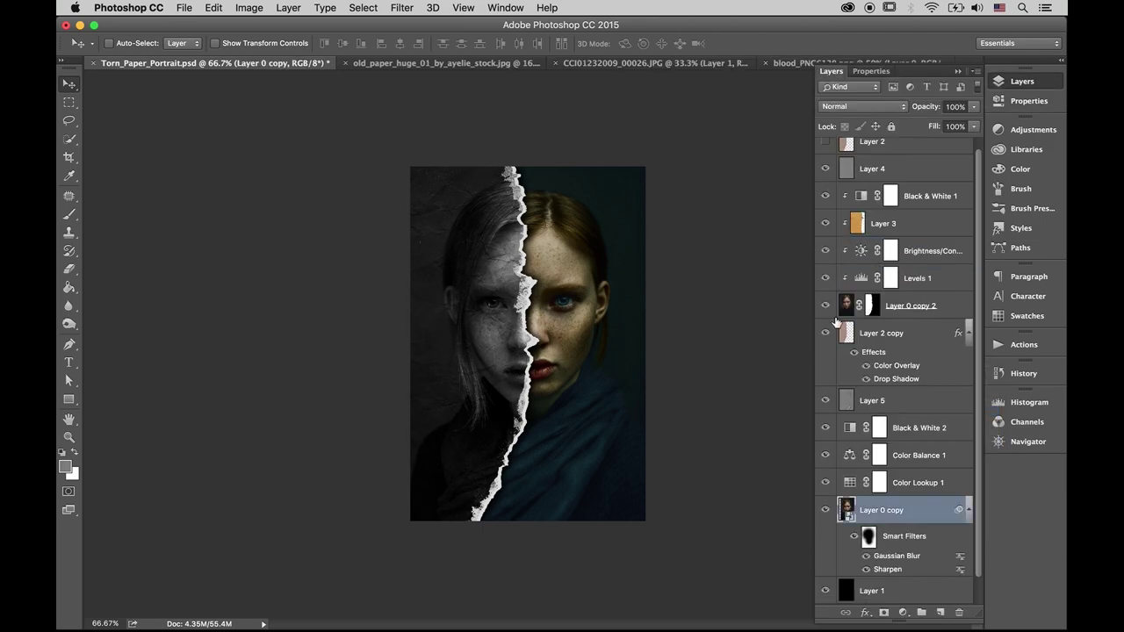
pyautogui.click(923, 340)
pyautogui.keyDown('shift'); pyautogui.click(940, 198); pyautogui.keyUp('shift')
pyautogui.scroll(1, 951, 262)
# Step: Group the torn-paper layers and rotate the group slightly counterclockwise
pyautogui.hotkey('ctrl', 'g')
pyautogui.hotkey('ctrl', 't')
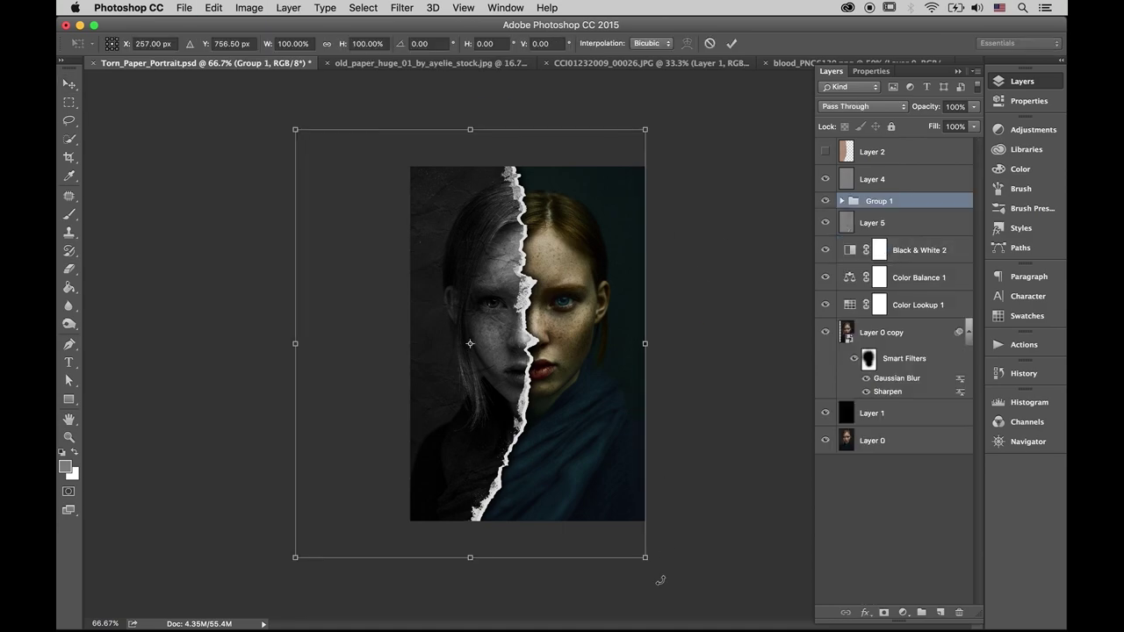
pyautogui.moveTo(656, 577); pyautogui.dragTo(676, 561)
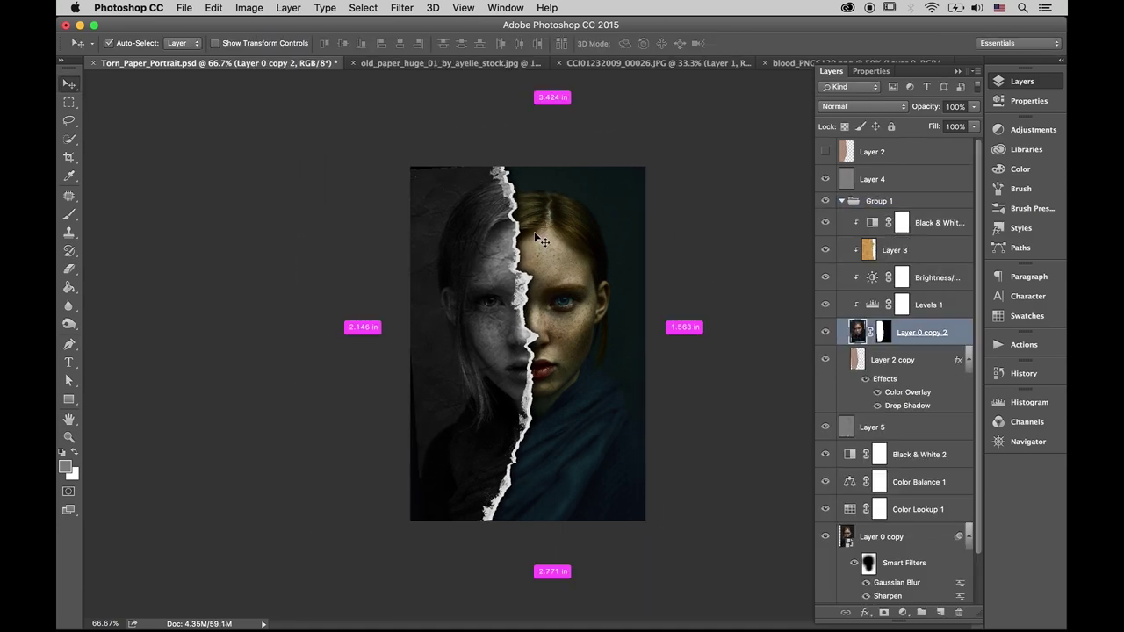
# Step: Clone-stamp over the portrait's left edge strip on Layer 0 copy 2
pyautogui.hotkey('ctrl', '1')
pyautogui.press('s')
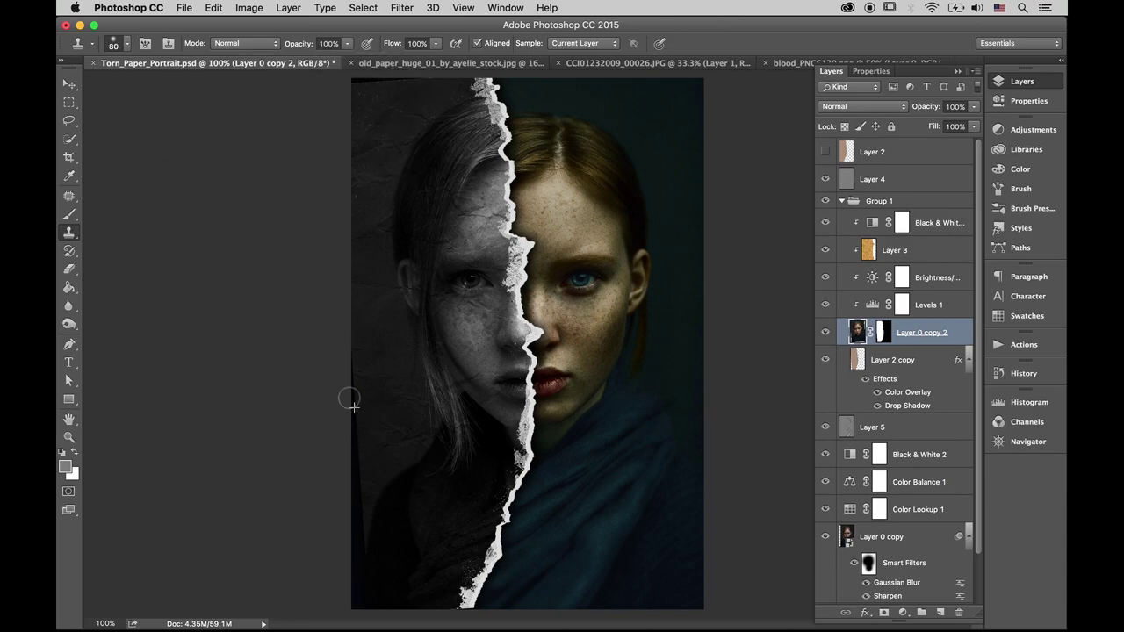
pyautogui.hotkey('ctrl', '\\')
pyautogui.press('d')
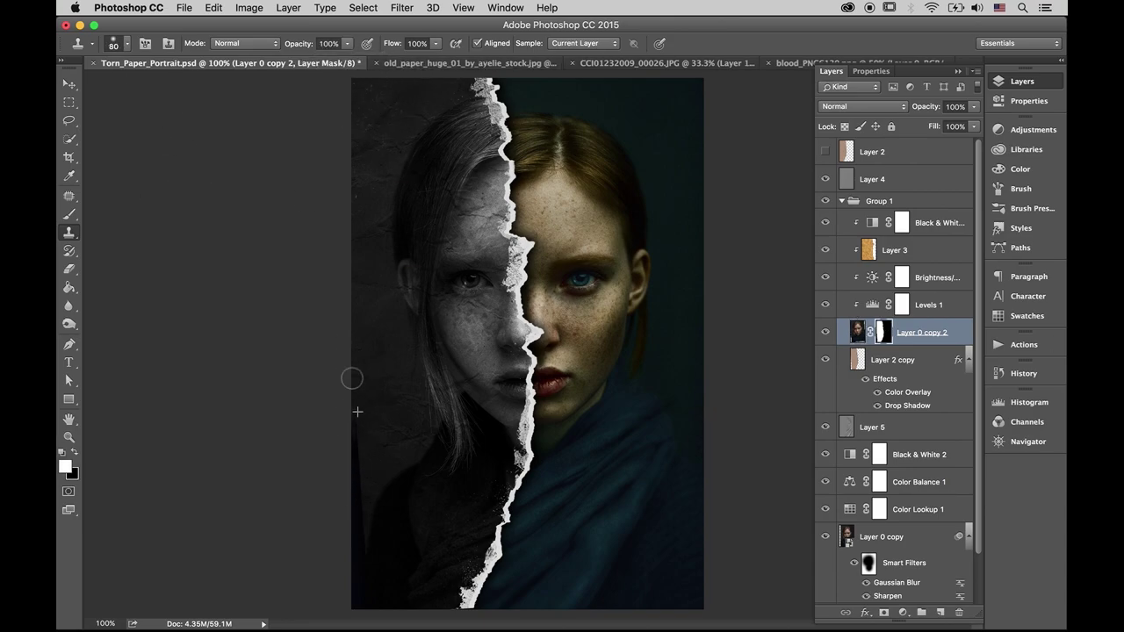
pyautogui.moveTo(351, 379); pyautogui.dragTo(348, 543)
pyautogui.press('b')
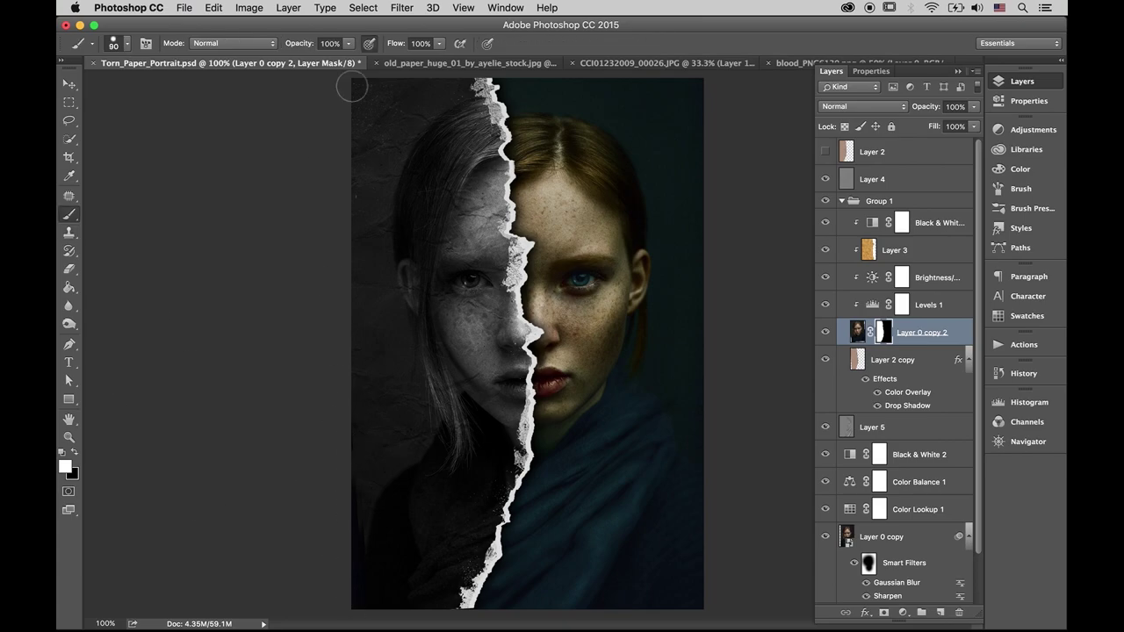
pyautogui.hotkey('ctrl', '2')
pyautogui.press('s')
pyautogui.moveTo(349, 463); pyautogui.dragTo(359, 537)
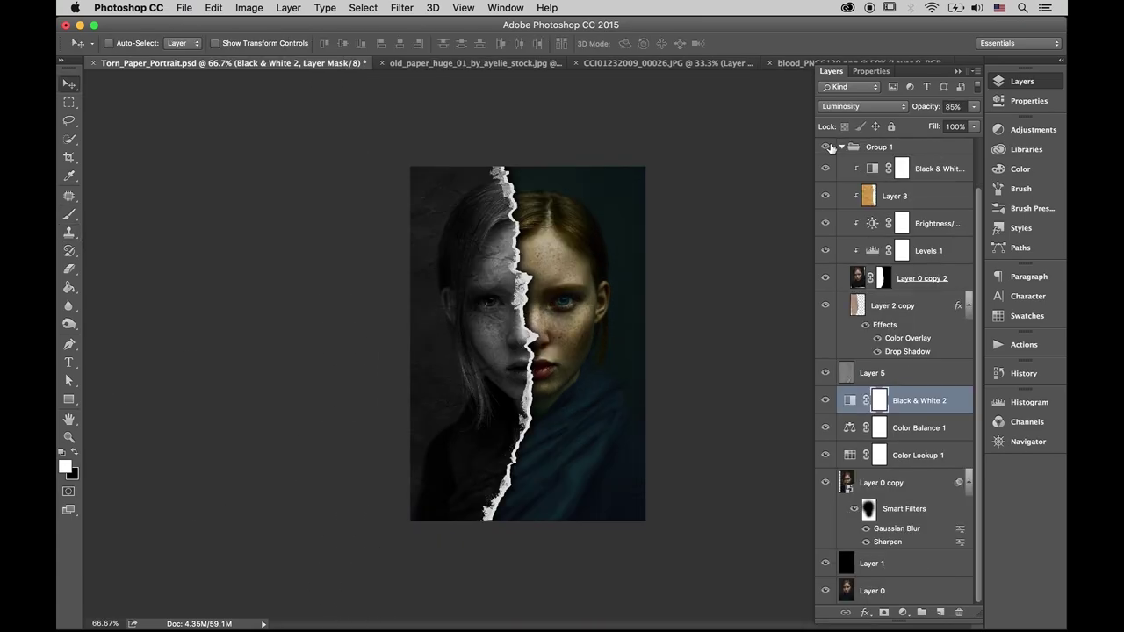
# Step: Set the caption to Times New Roman with tracking 400
pyautogui.click(187, 43)
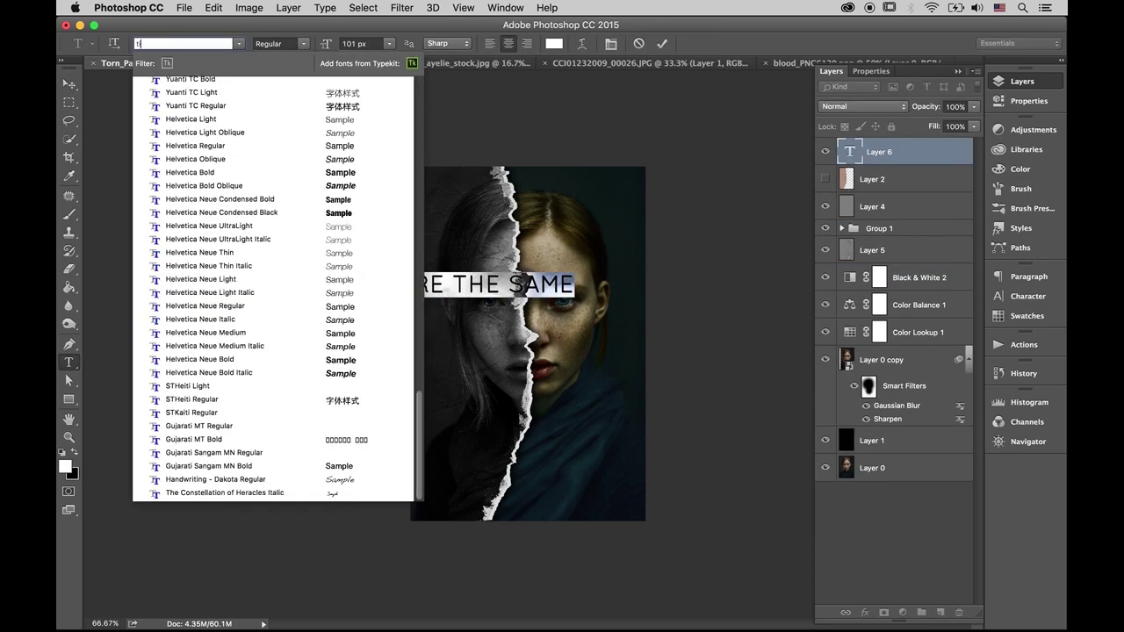
pyautogui.click(1027, 295)
pyautogui.write('400')
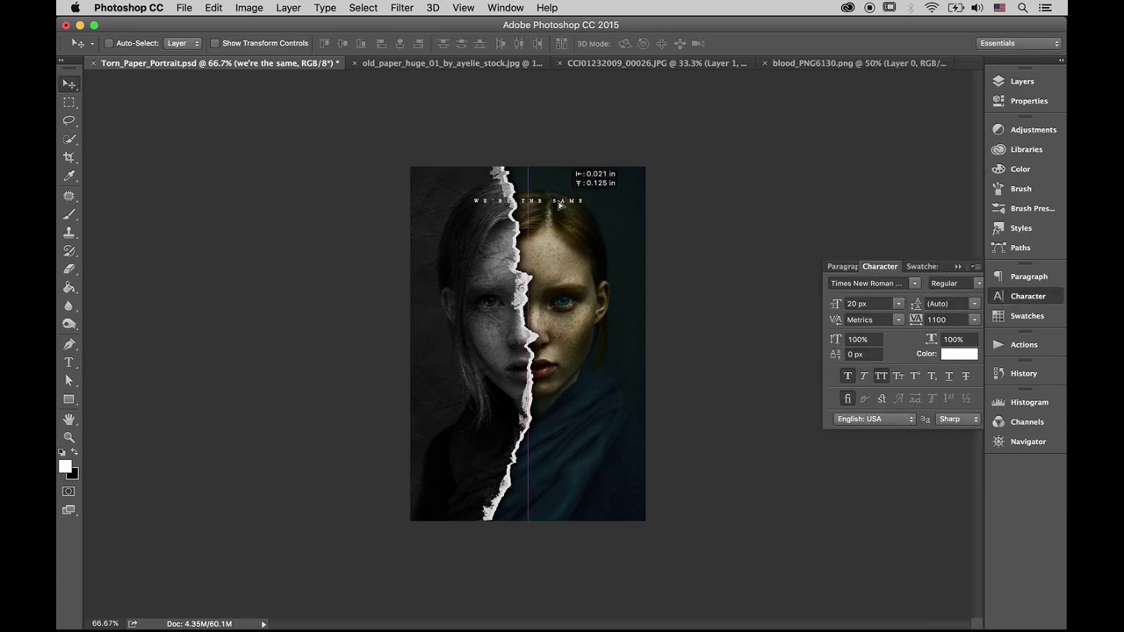
# Step: Flip the caption copy vertically, place it under the caption, and set it to 10% opacity
pyautogui.click(646, 615)
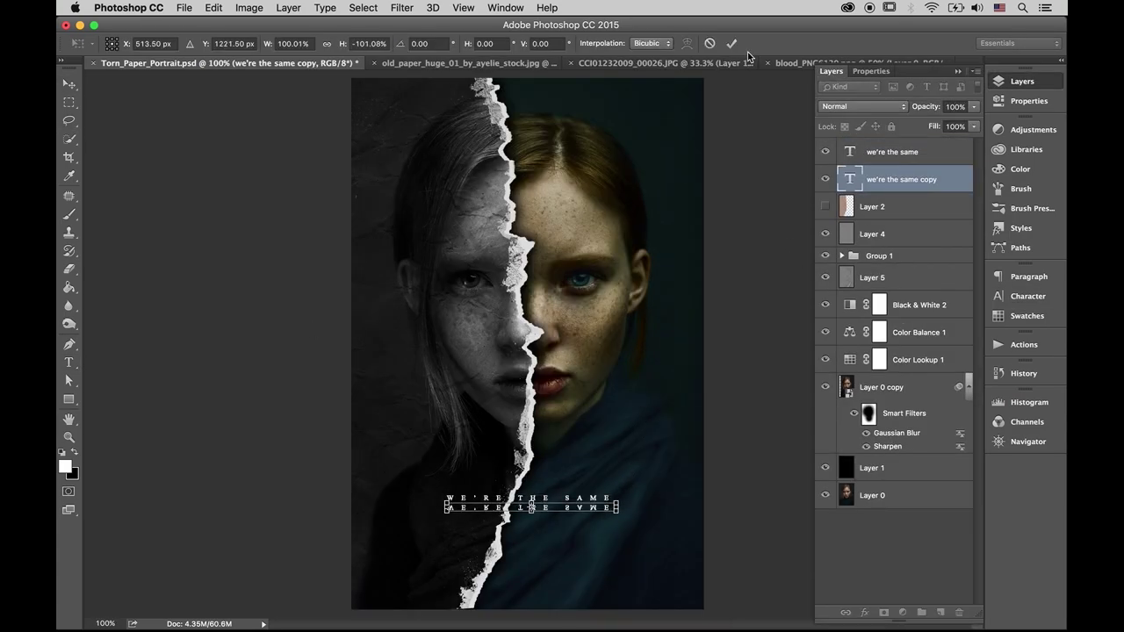
pyautogui.click(731, 43)
pyautogui.moveTo(973, 106); pyautogui.dragTo(914, 121)
pyautogui.hotkey('ctrl', '-')
pyautogui.click(899, 387)
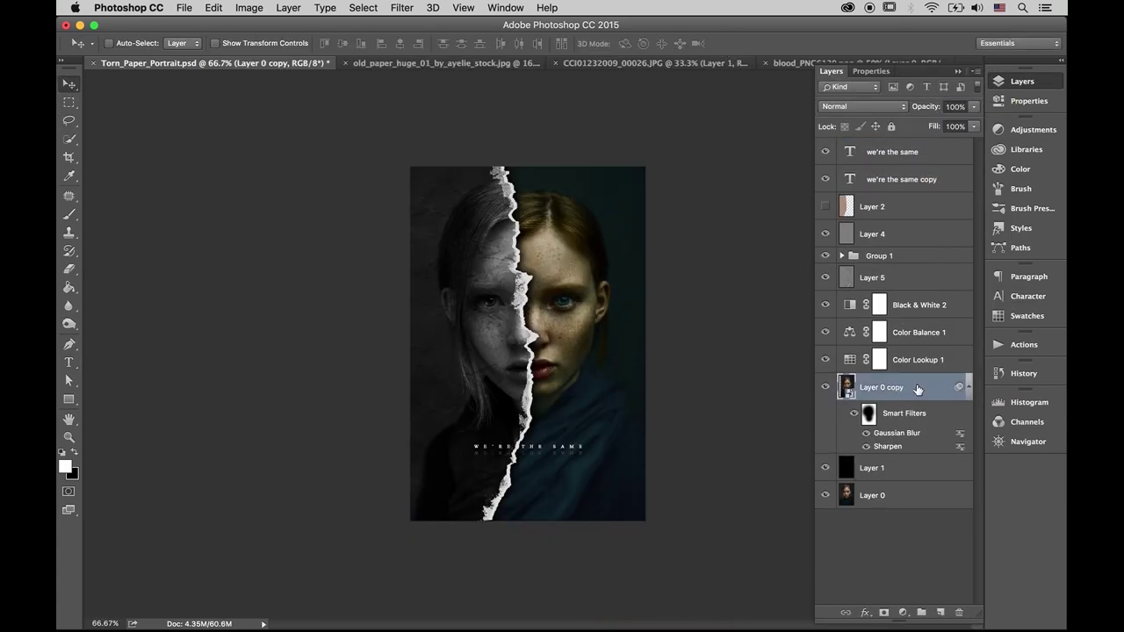
pyautogui.click(924, 331)
pyautogui.click(902, 612)
# Step: Add a Curves adjustment and move the Green channel curve's top point
pyautogui.click(922, 433)
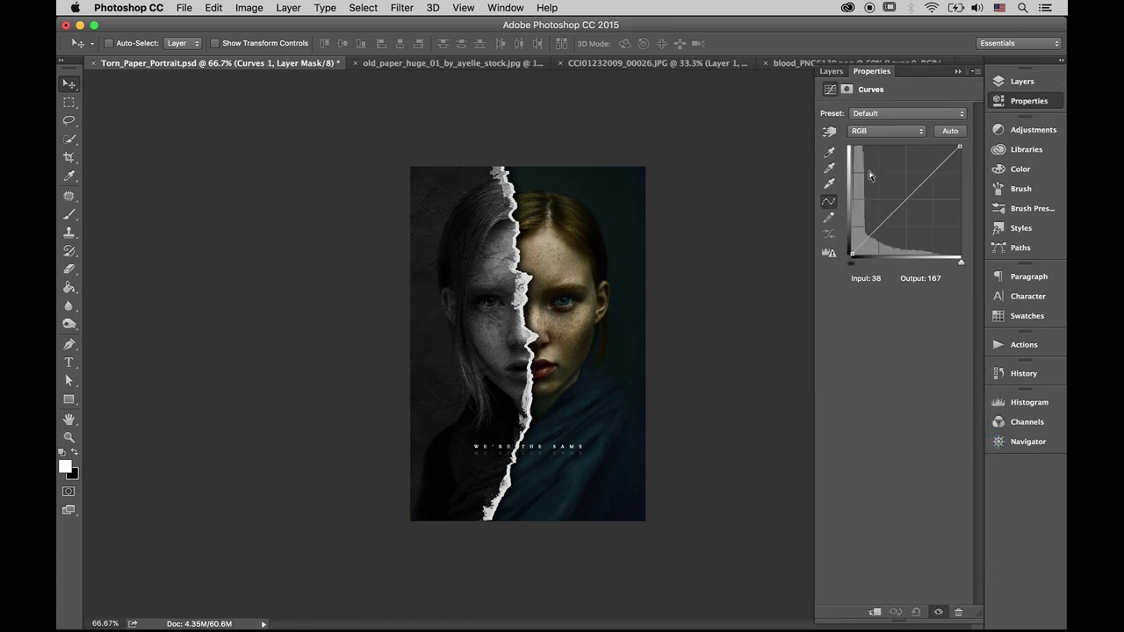
pyautogui.click(873, 131)
pyautogui.click(882, 155)
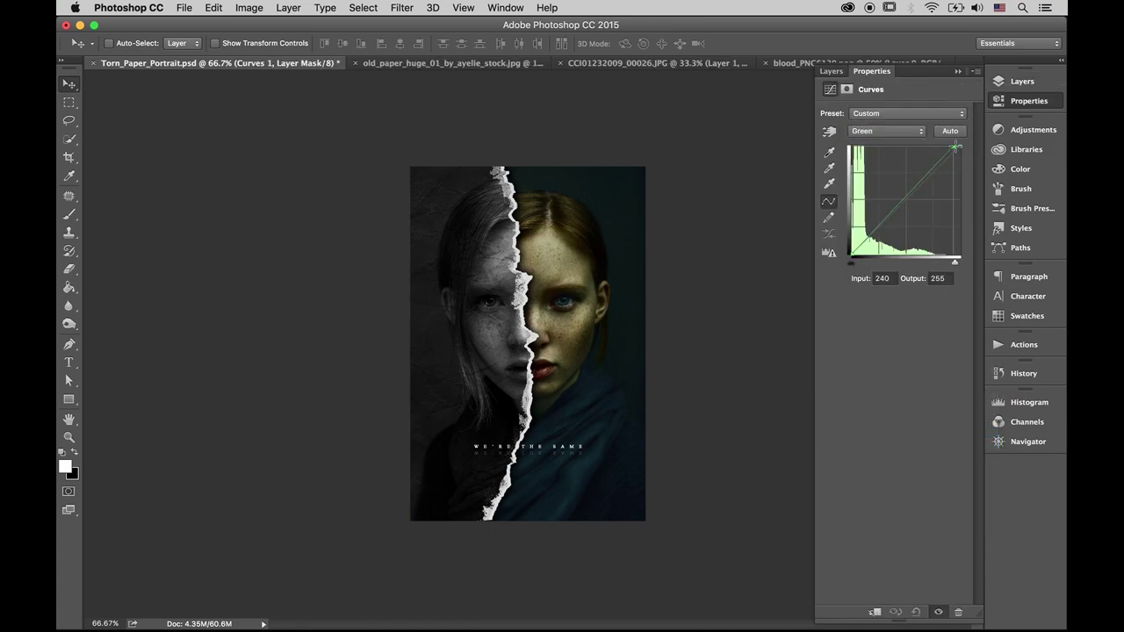
pyautogui.moveTo(958, 147)
pyautogui.mouseDown()
pyautogui.moveTo(983, 149)
pyautogui.moveTo(841, 270)
pyautogui.moveTo(827, 251)
pyautogui.mouseUp()
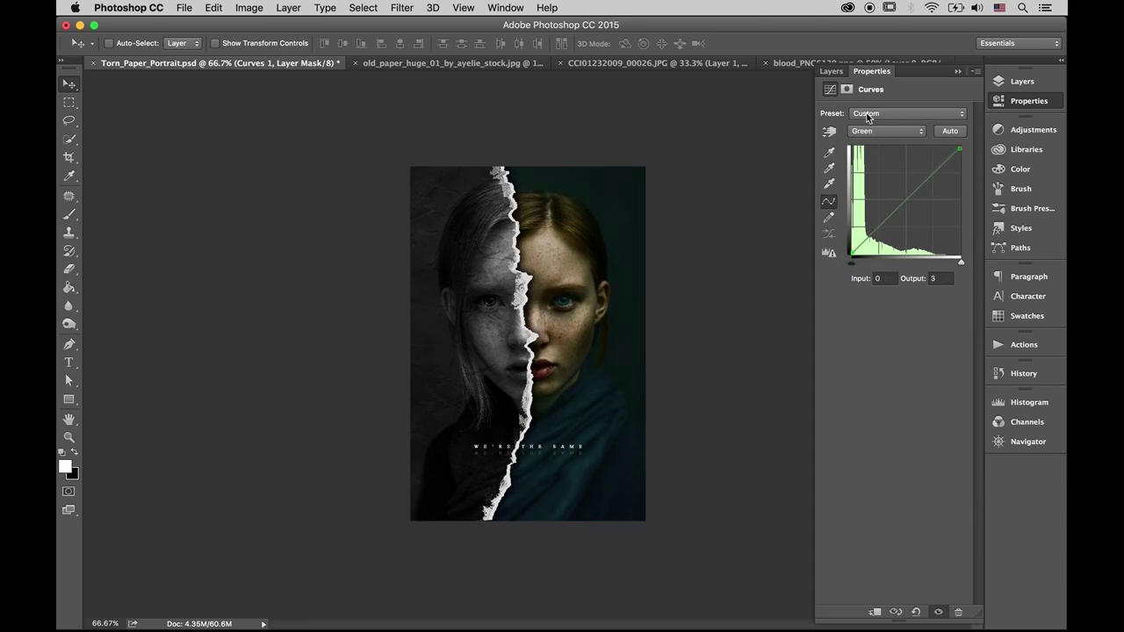
pyautogui.press('F7')
# Step: Add an Exposure adjustment on top with Offset +0.0030
pyautogui.click(931, 184)
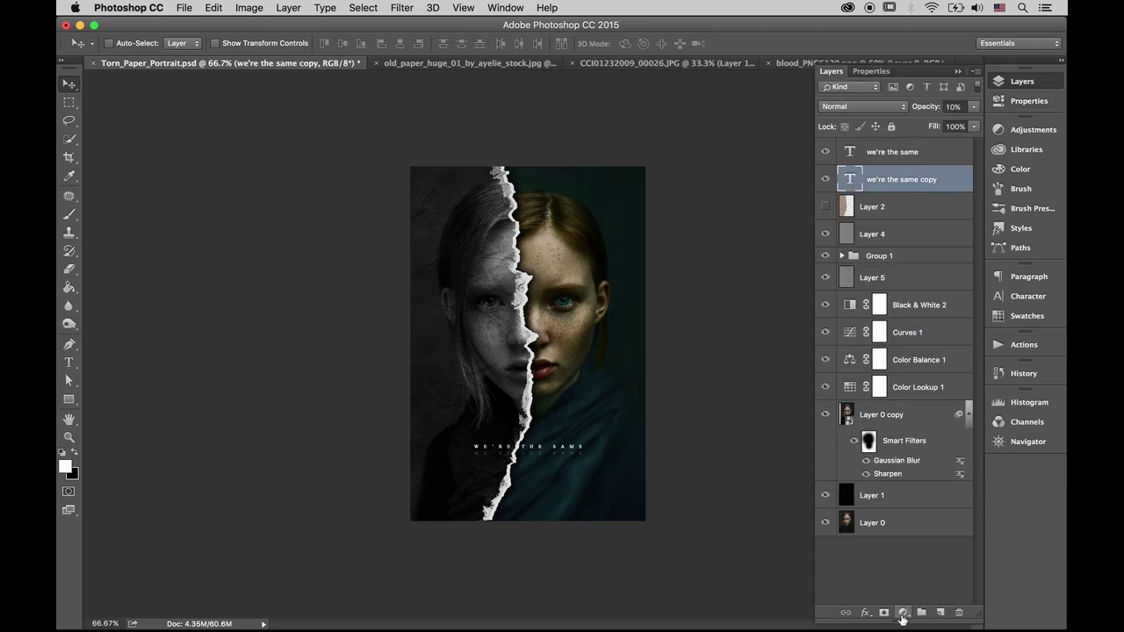
pyautogui.click(902, 613)
pyautogui.click(928, 443)
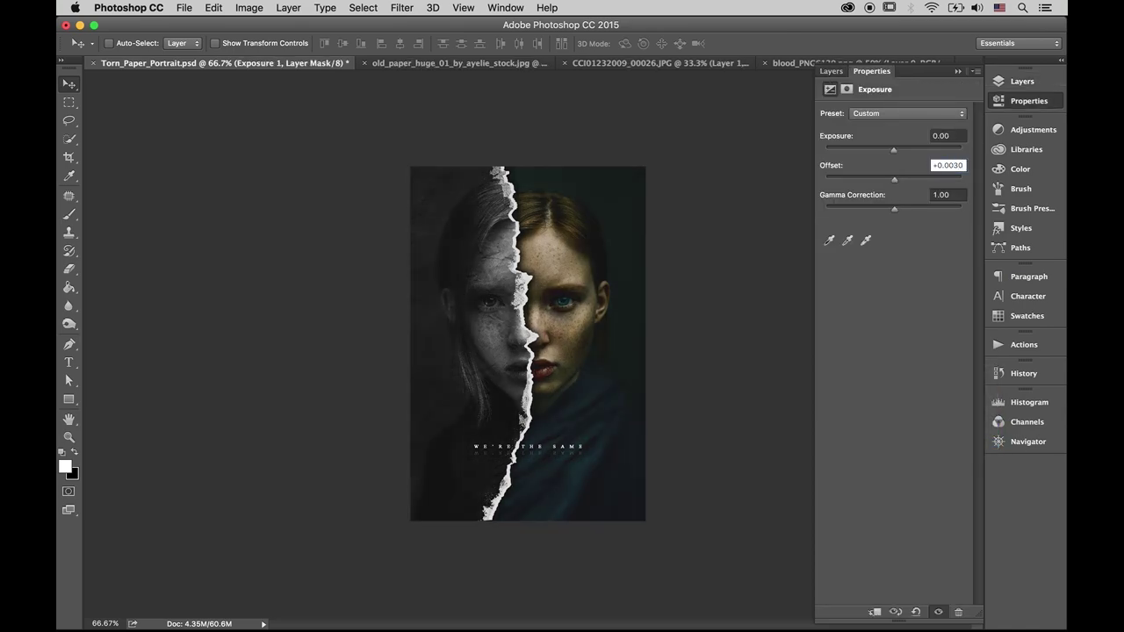
pyautogui.press('F7')
pyautogui.press('super+1')
pyautogui.doubleClick(849, 151)
pyautogui.click(959, 165)
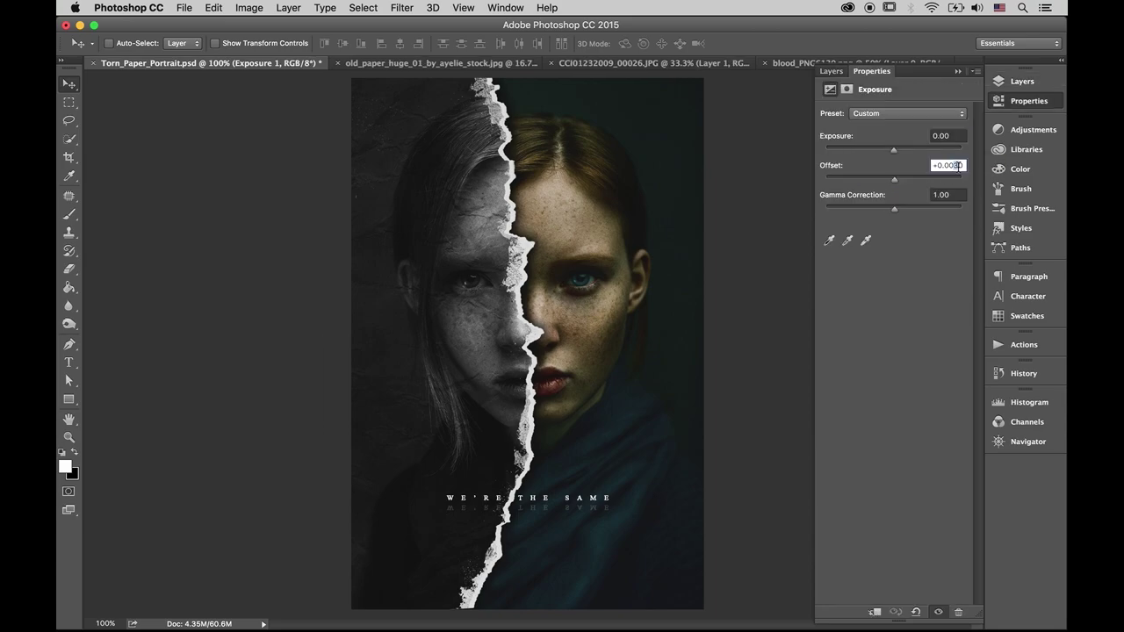
# Step: Create empty Layer 6 and choose a Brush tool preset
pyautogui.click(830, 71)
pyautogui.click(871, 179)
pyautogui.press('b')
pyautogui.click(116, 43)
# Step: Stamp a dark red splash brush across the caption on Layer 6
pyautogui.scroll(-5, 180, 289)
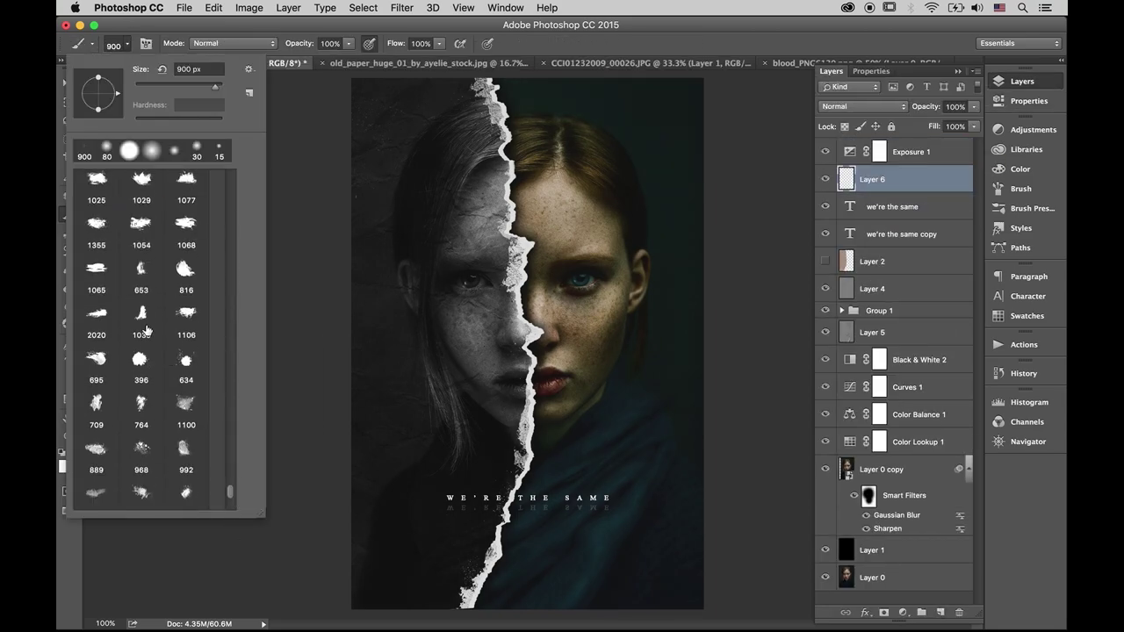
pyautogui.scroll(2, 180, 290)
pyautogui.doubleClick(97, 223)
pyautogui.click(64, 466)
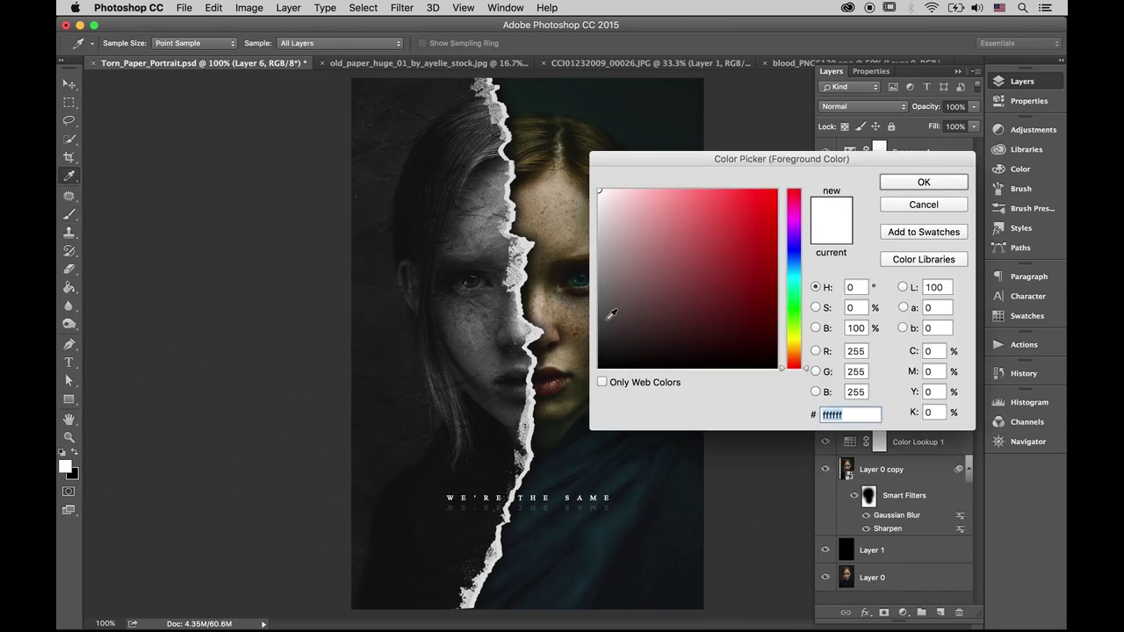
pyautogui.click(924, 181)
pyautogui.hotkey('ctrl', '[')
pyautogui.hotkey('ctrl', '[')
pyautogui.click(501, 509)
# Step: Set the splash layer to Lighten blend mode and duplicate it
pyautogui.press('v')
pyautogui.click(863, 106)
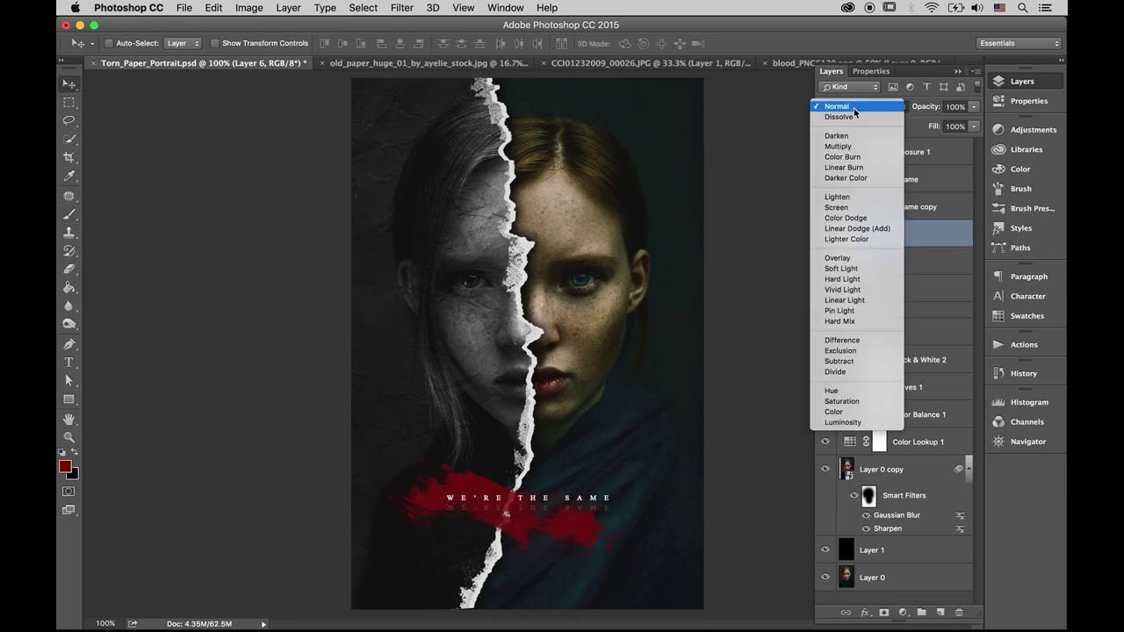
pyautogui.click(856, 205)
pyautogui.hotkey('ctrl', 'j')
pyautogui.click(824, 233)
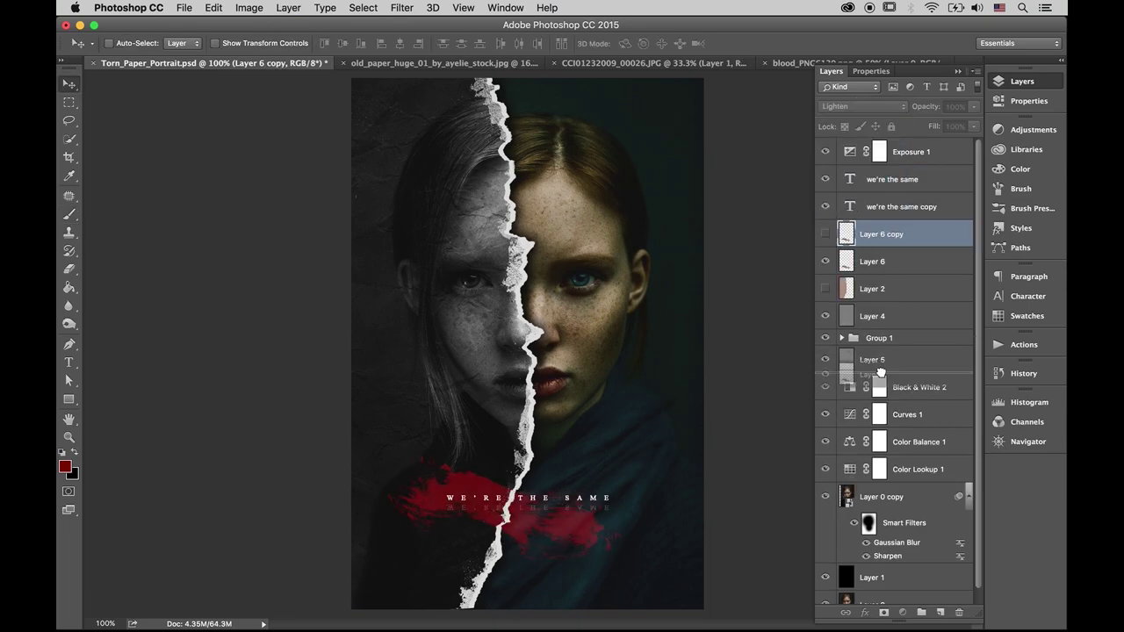
# Step: Move Layer 6 below Color Lookup 1, clip the copy above Group 1, add Black & White
pyautogui.moveTo(878, 261); pyautogui.dragTo(897, 473)
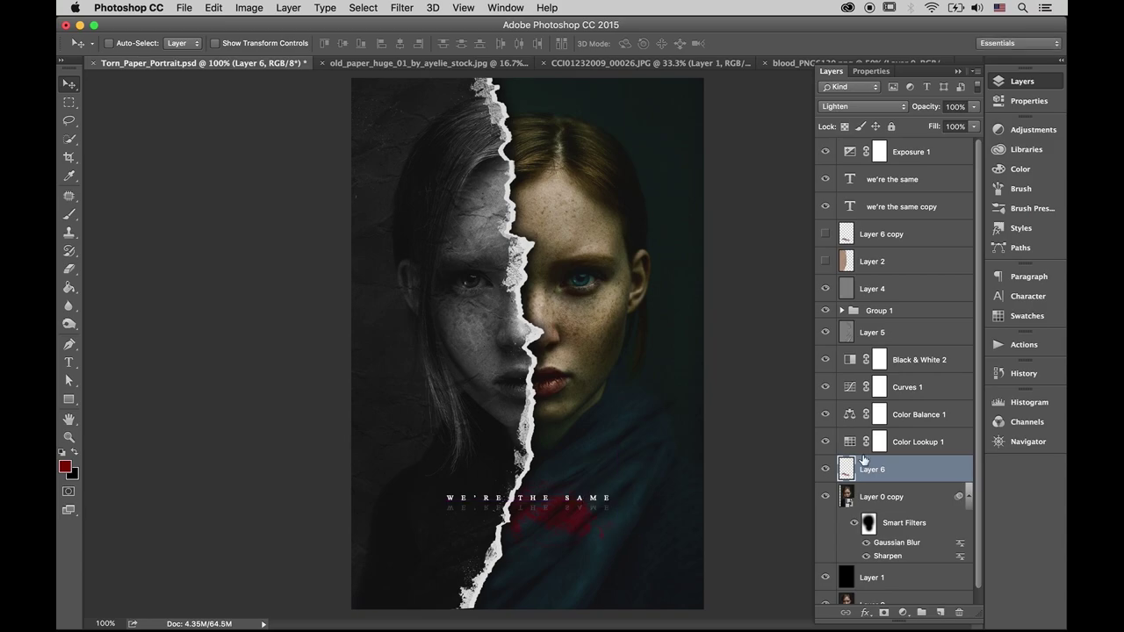
pyautogui.click(824, 233)
pyautogui.moveTo(875, 235); pyautogui.dragTo(873, 301)
pyautogui.rightClick(882, 289)
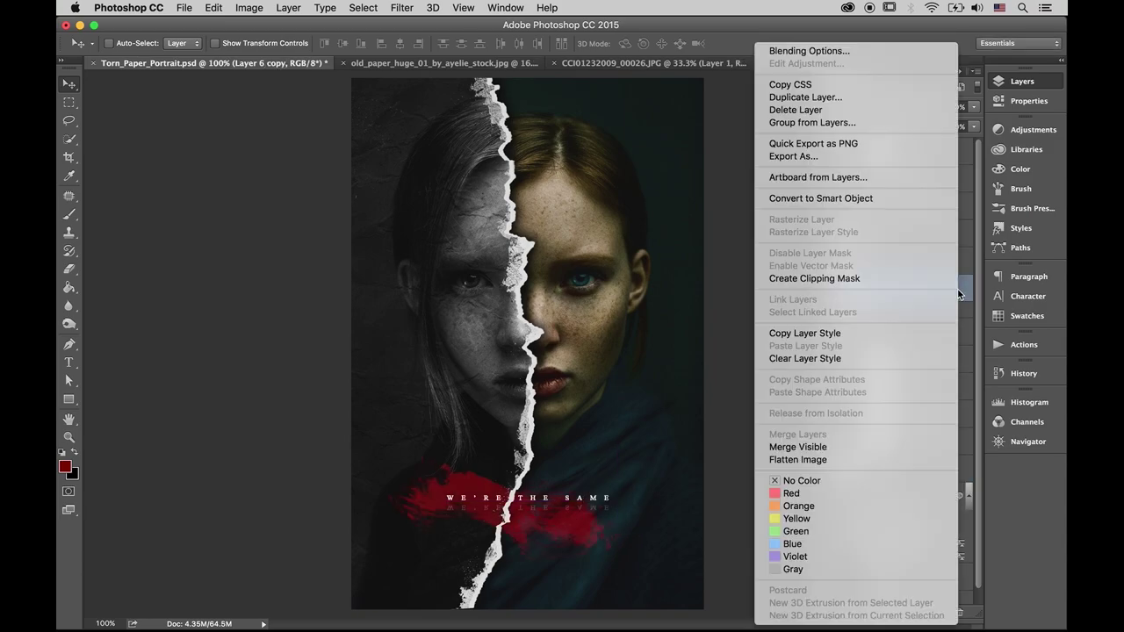
pyautogui.click(868, 301)
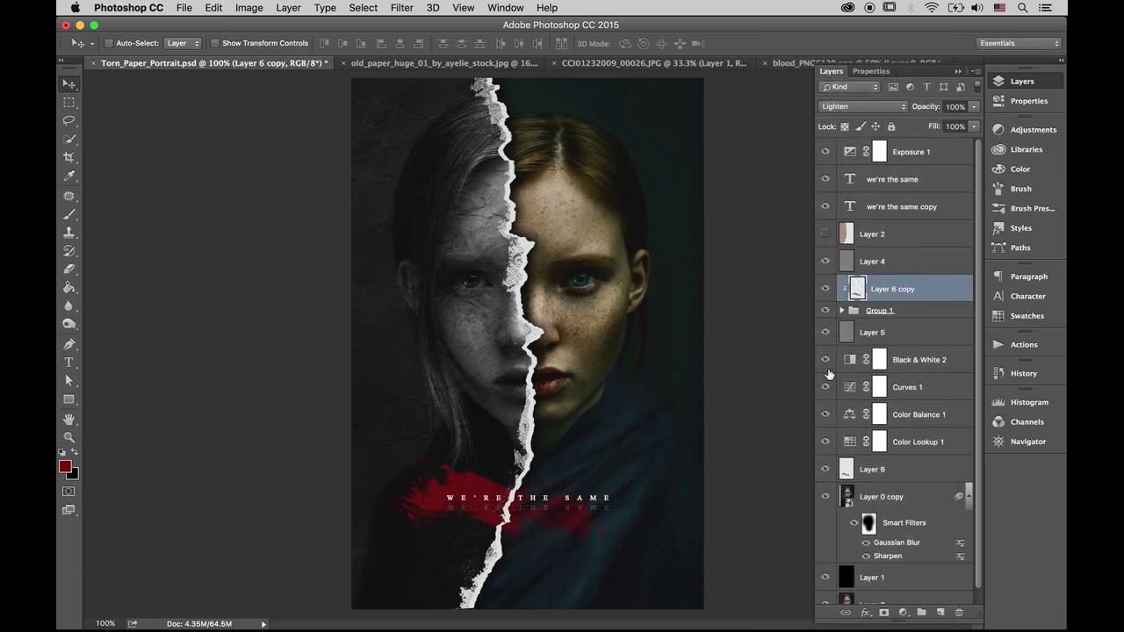
pyautogui.click(902, 612)
pyautogui.click(939, 496)
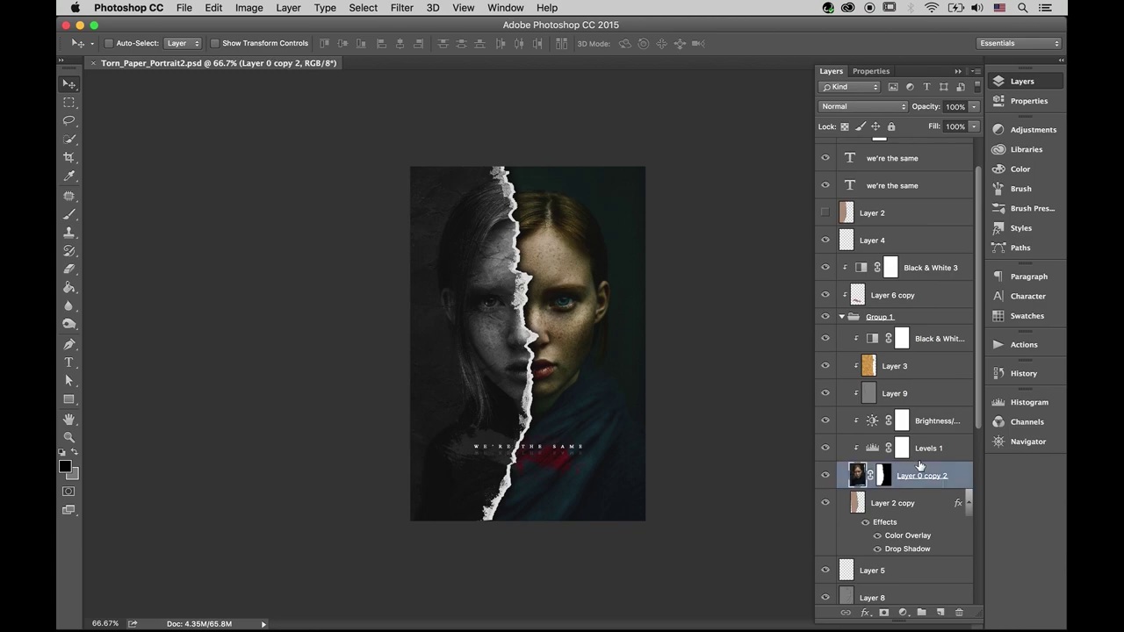
# Step: Duplicate Layer 0 copy 2 and clip the new copy to it
pyautogui.hotkey('ctrl', 'j')
pyautogui.rightClick(972, 477)
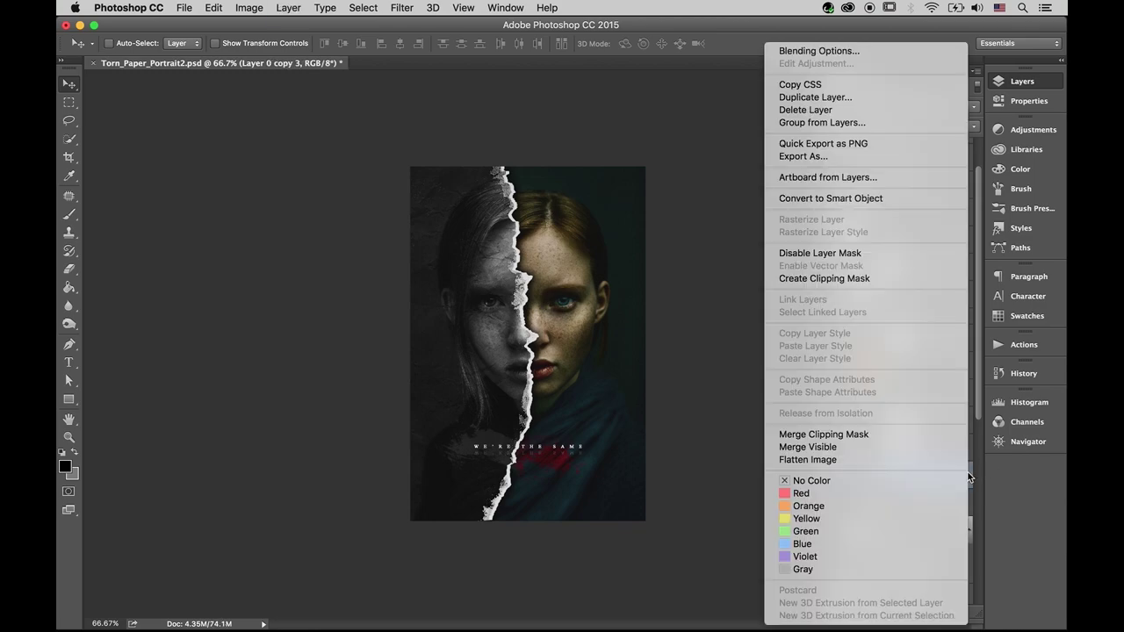
pyautogui.click(841, 282)
# Step: Set Layer 0 copy 3 to 23% opacity and ready a 400 px brush on its mask
pyautogui.click(973, 106)
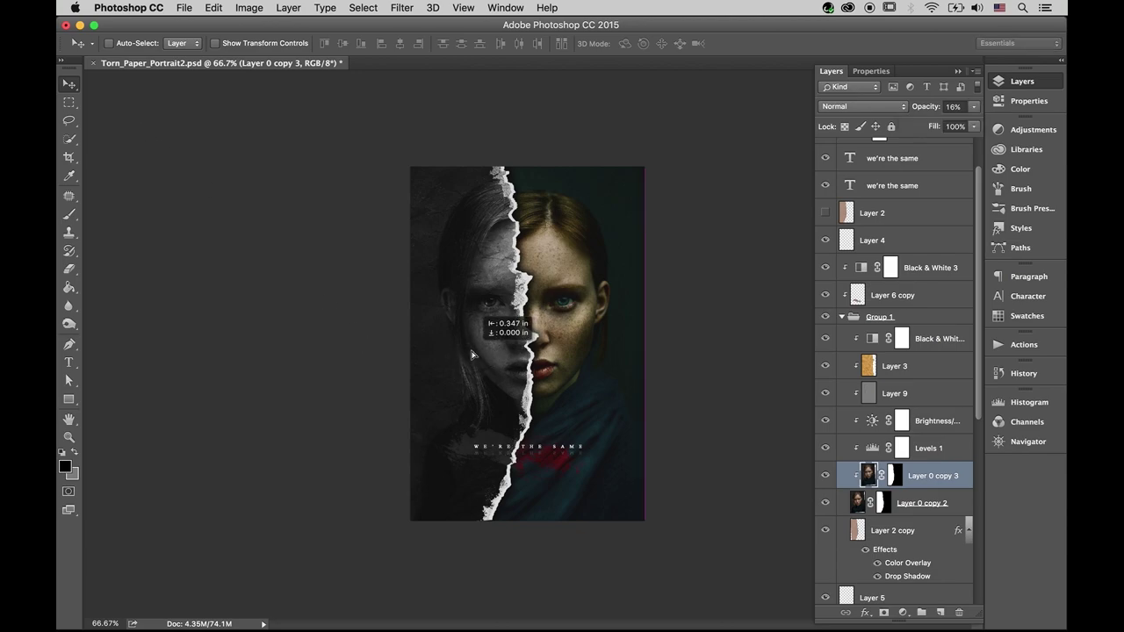
pyautogui.click(973, 107)
pyautogui.moveTo(918, 122); pyautogui.dragTo(921, 122)
pyautogui.click(894, 475)
pyautogui.press('x')
pyautogui.click(70, 215)
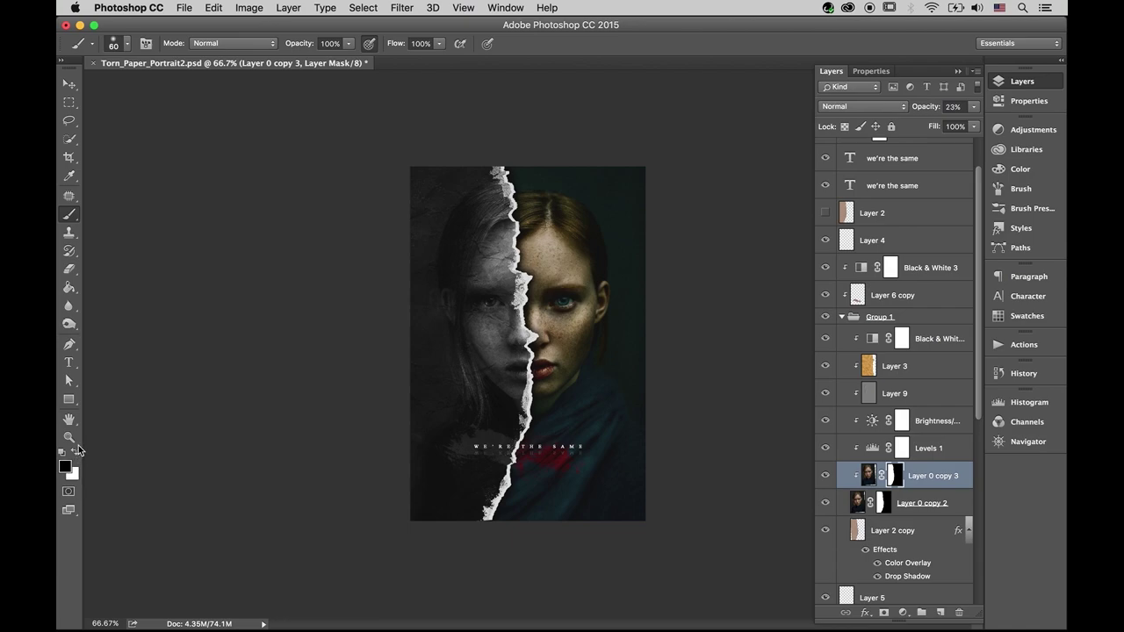
pyautogui.press(']')
pyautogui.press(']')
pyautogui.press(']')
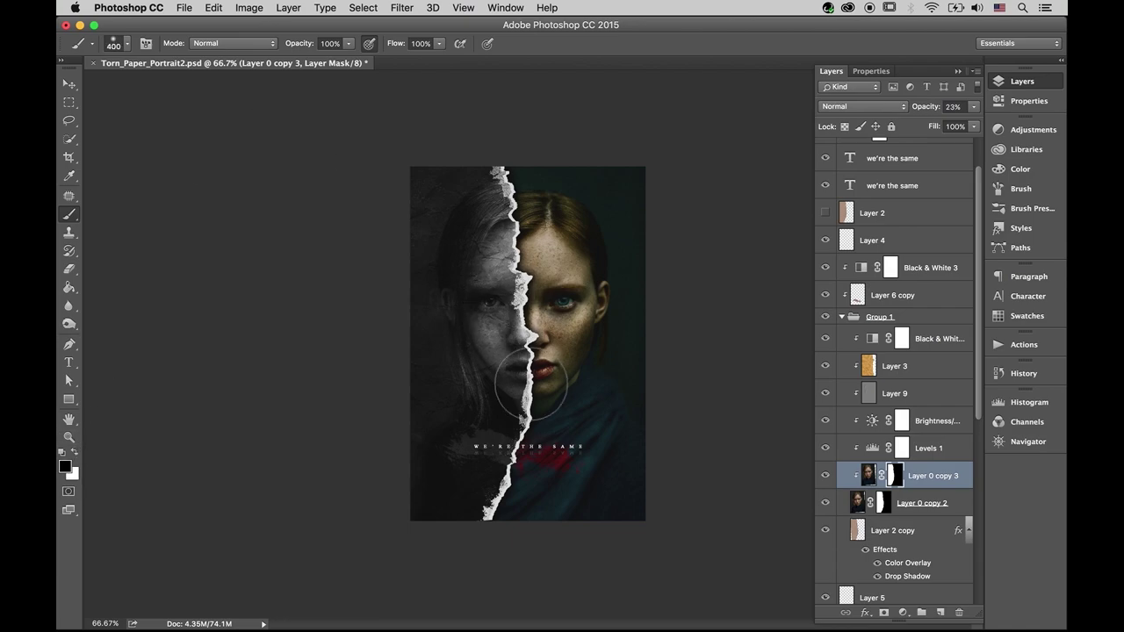
# Step: View the finished portrait at 100% zoom with the side panels hidden
pyautogui.press('v')
pyautogui.hotkey('ctrl', '1')
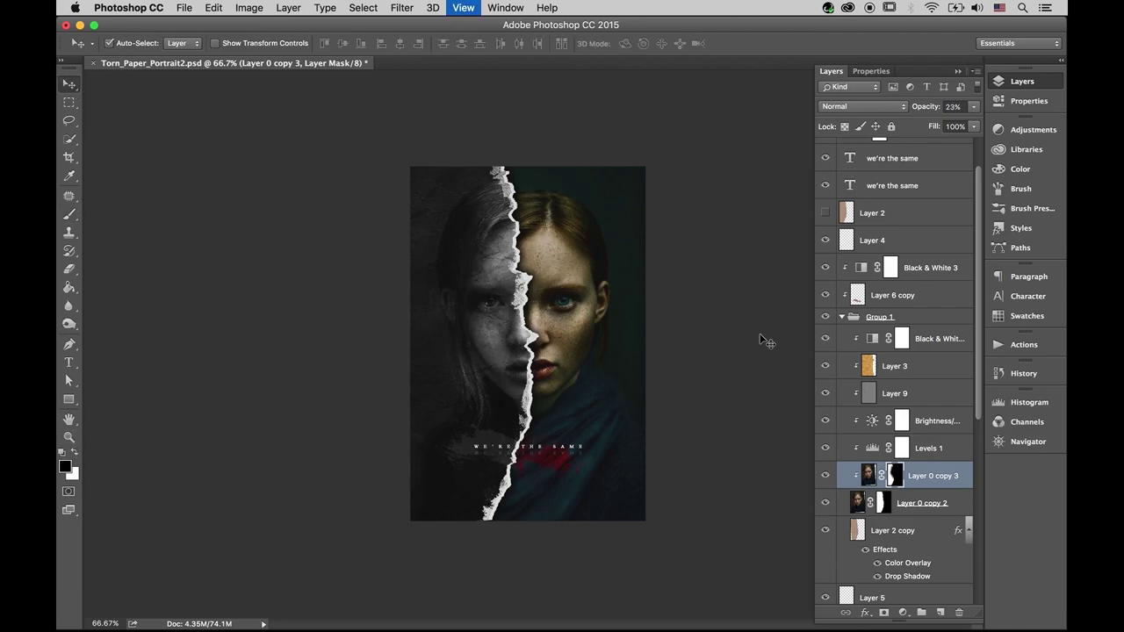
pyautogui.press('Delete')
pyautogui.press('F7')
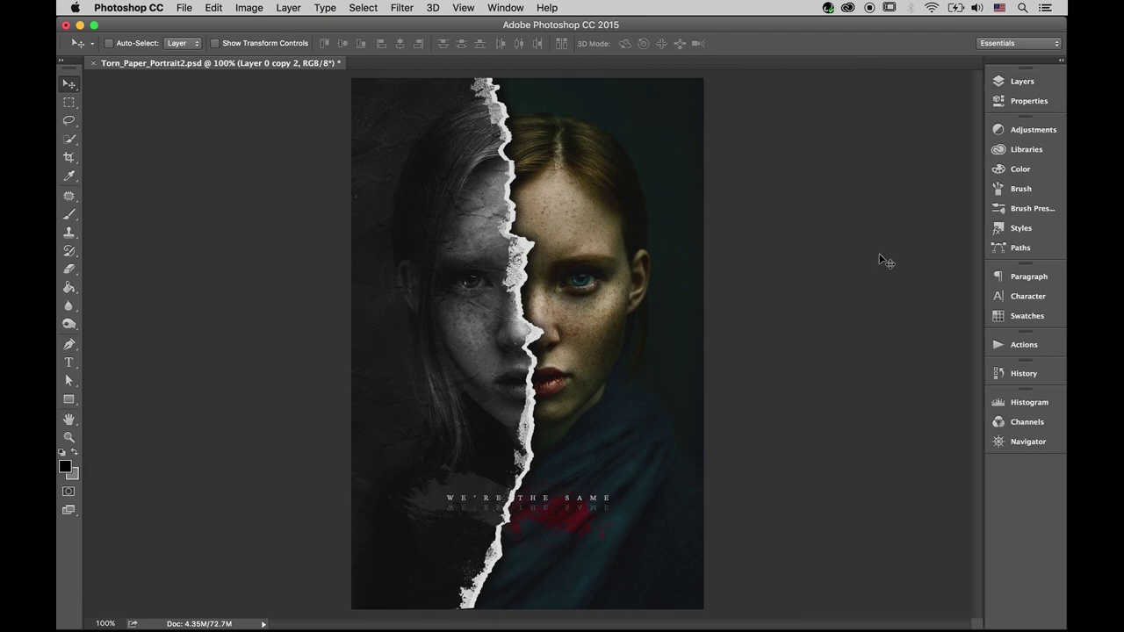